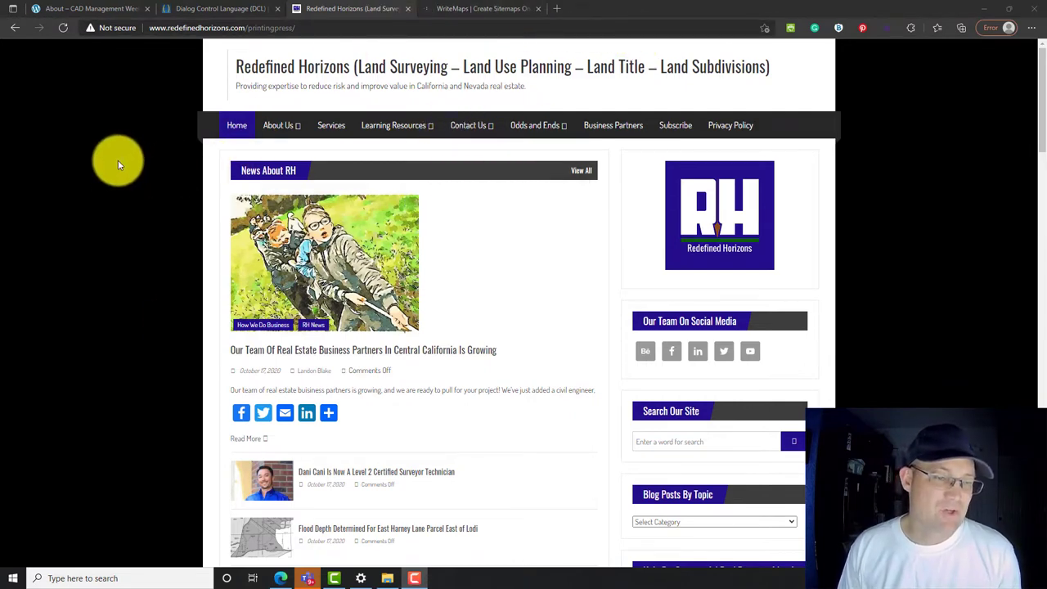
# Glance at the WriteMaps tab, then review the Redefined Horizons home page and its news posts.
pyautogui.click(489, 8)
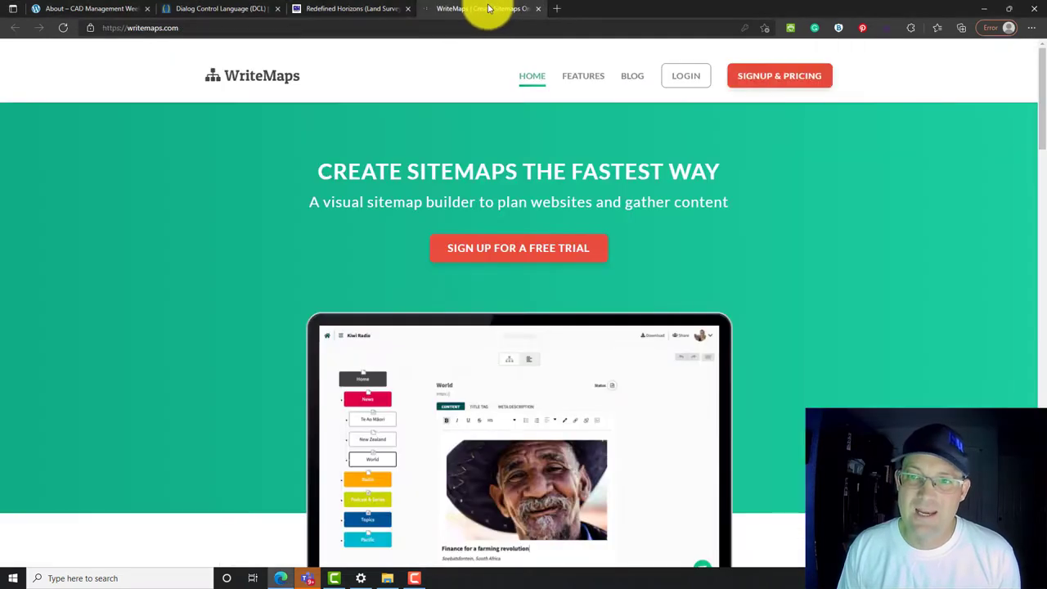
pyautogui.click(364, 9)
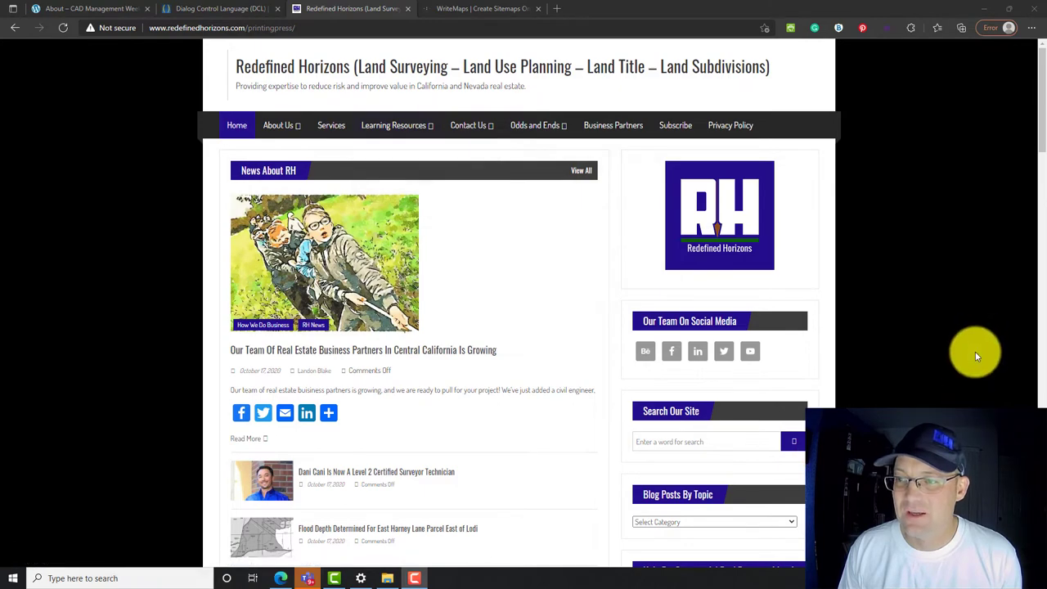
pyautogui.scroll(-5, 973, 351)
pyautogui.scroll(3, 972, 347)
pyautogui.scroll(2, 973, 354)
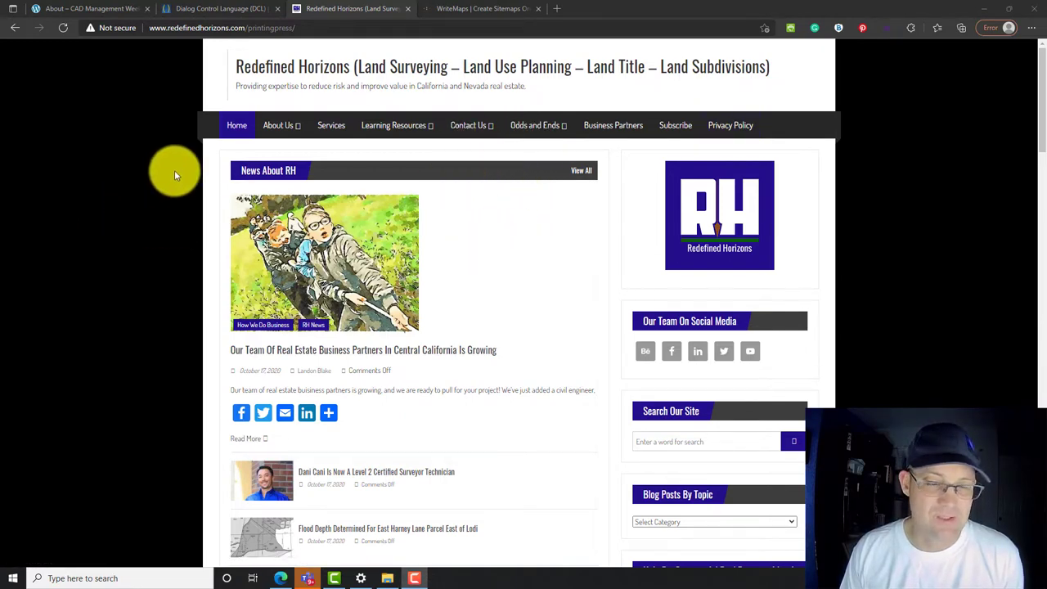
# Log in to WriteMaps with the saved credentials and return to the All sitemaps list.
pyautogui.click(489, 9)
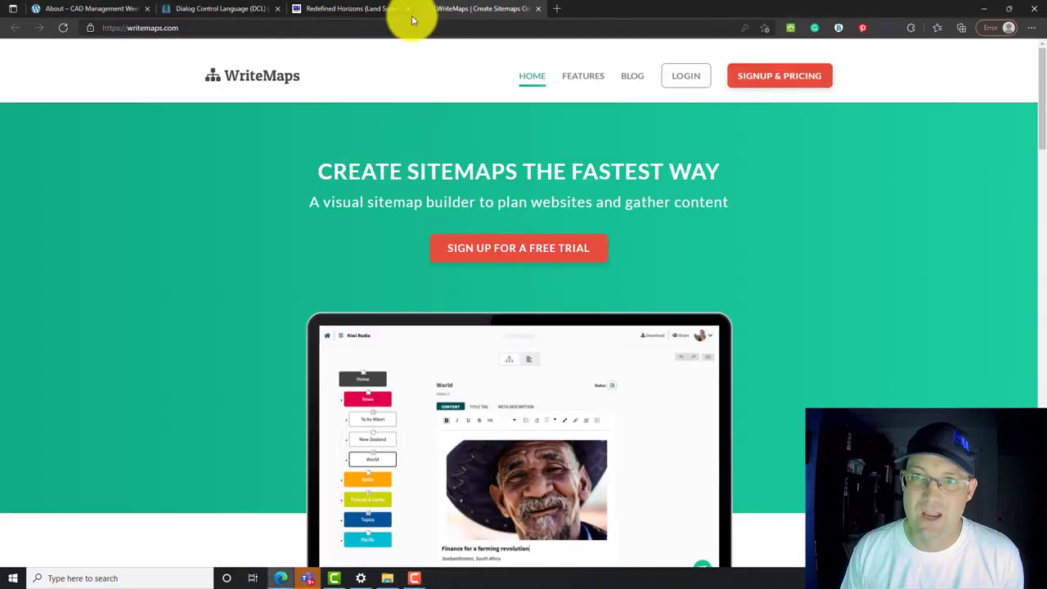
pyautogui.click(374, 9)
pyautogui.click(486, 9)
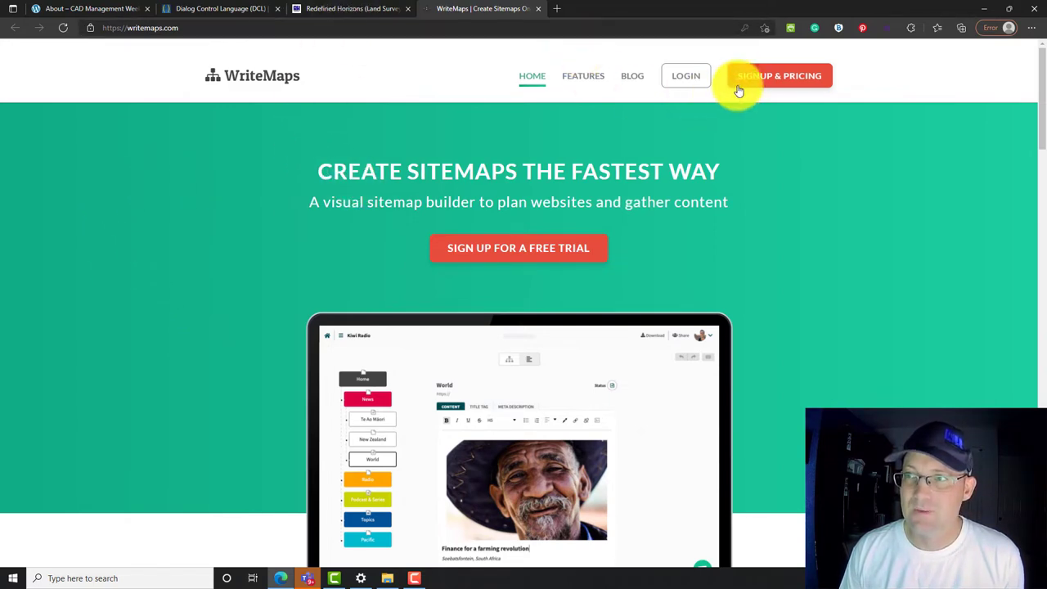
pyautogui.click(689, 76)
pyautogui.click(520, 204)
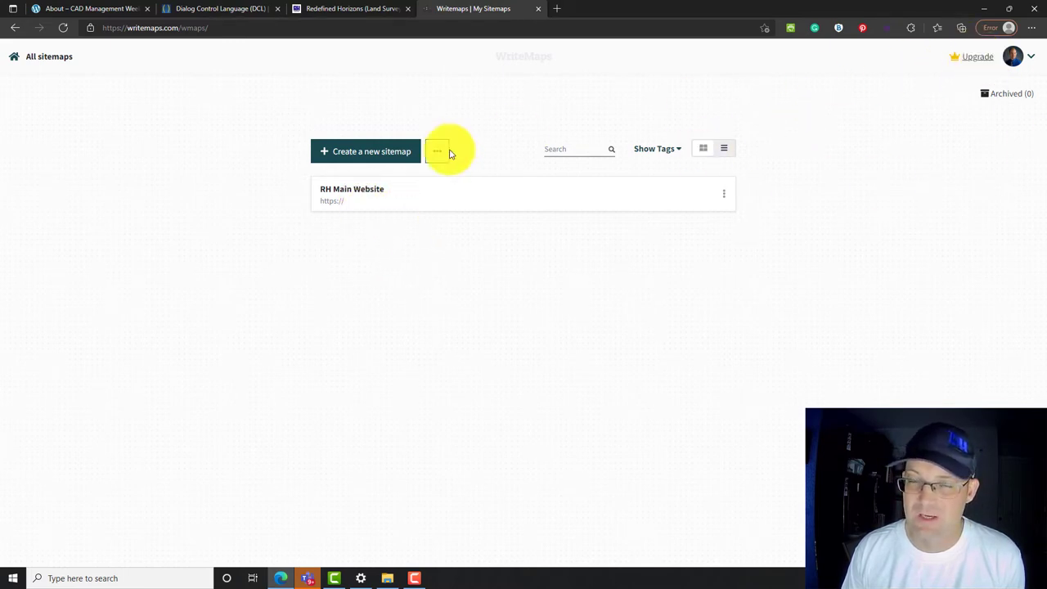
pyautogui.click(357, 190)
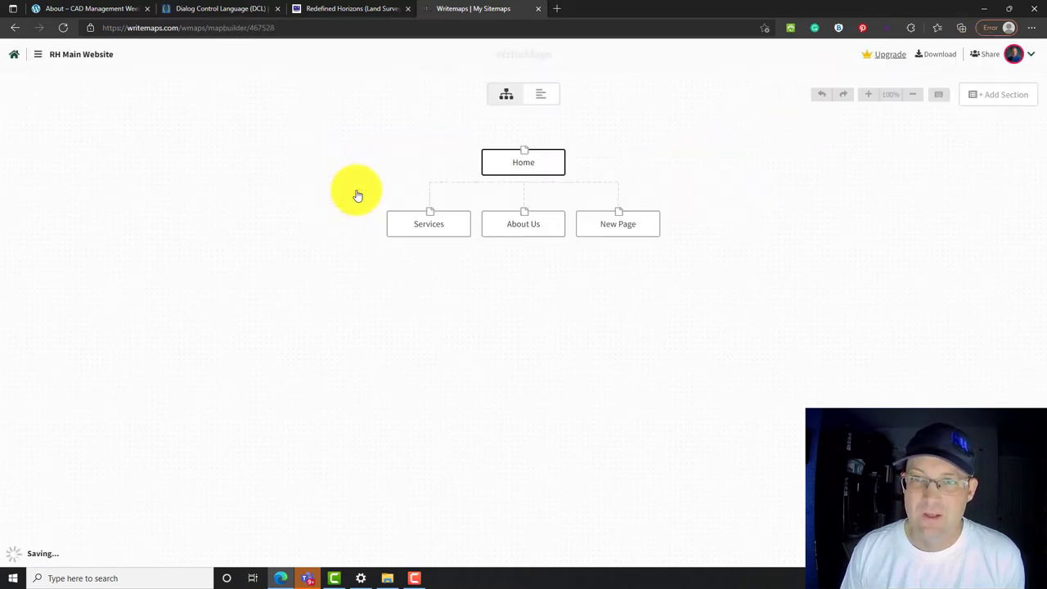
pyautogui.click(16, 27)
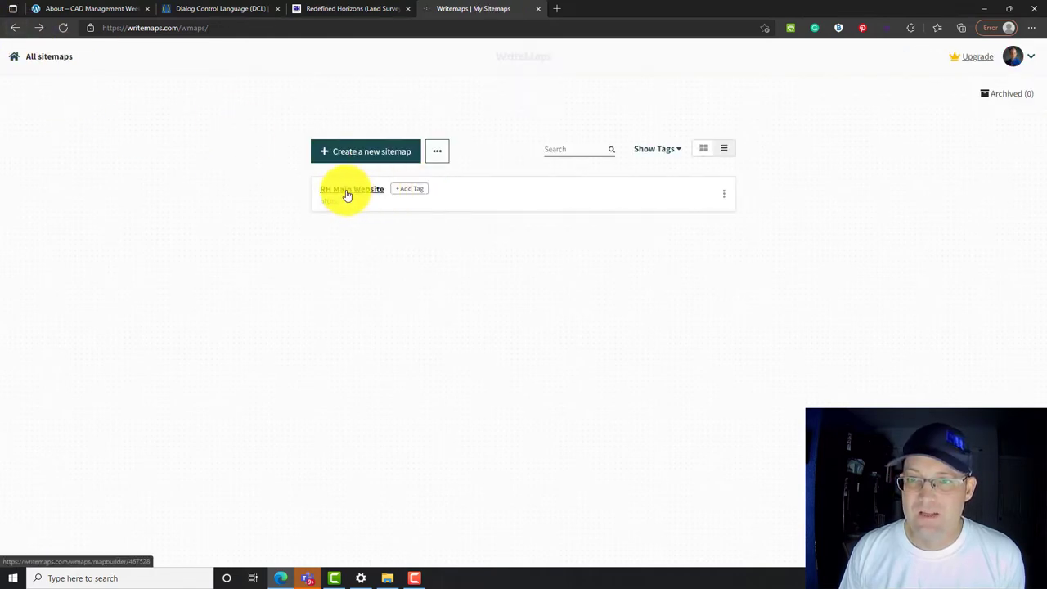
# Rename the sitemap's New Page node to Learning Resources, matching the website's nav bar.
pyautogui.click(348, 194)
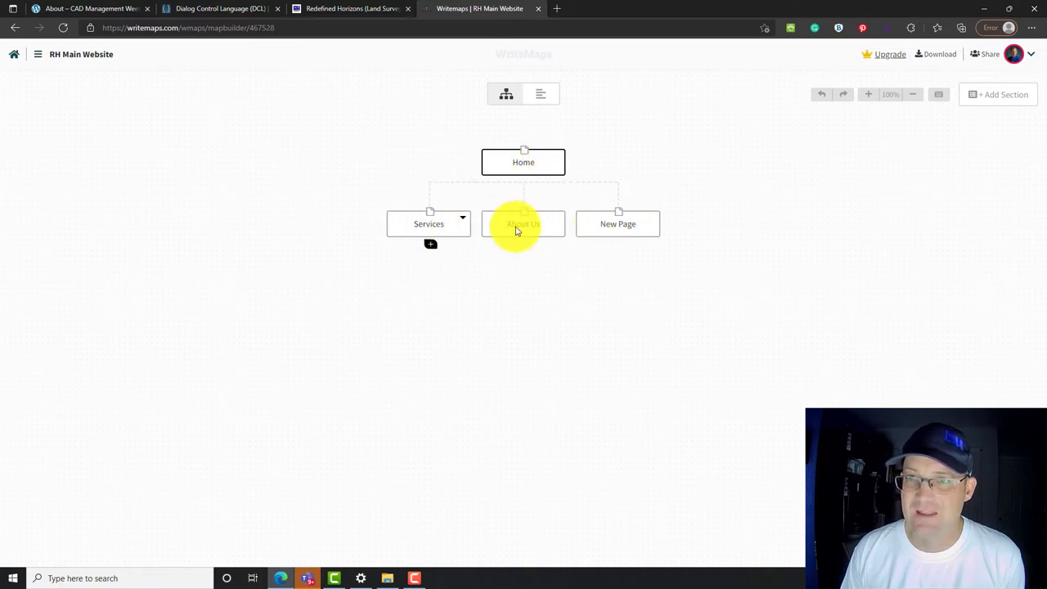
pyautogui.click(352, 10)
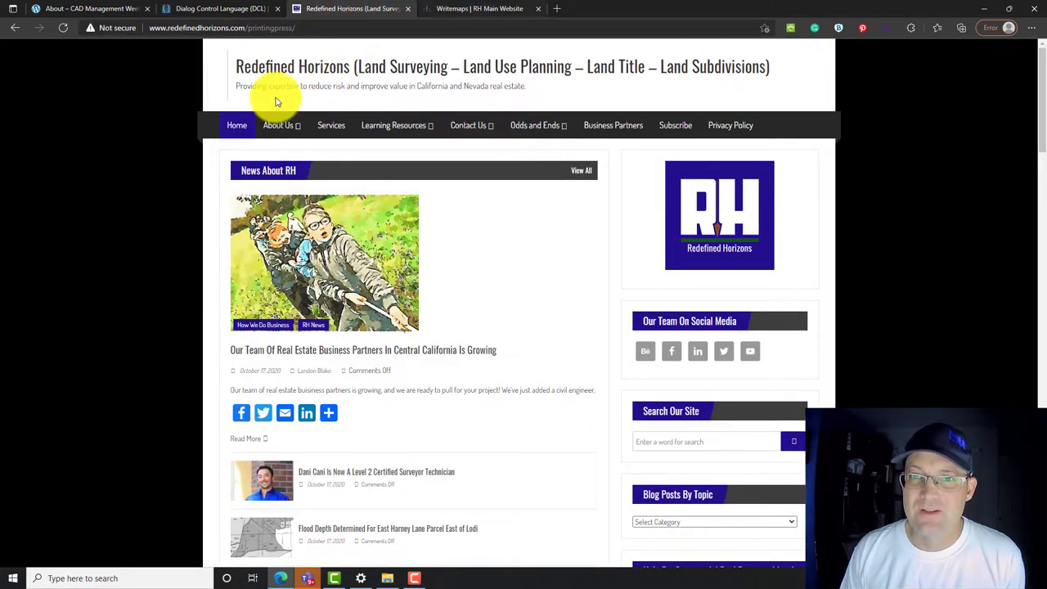
pyautogui.moveTo(353, 131)
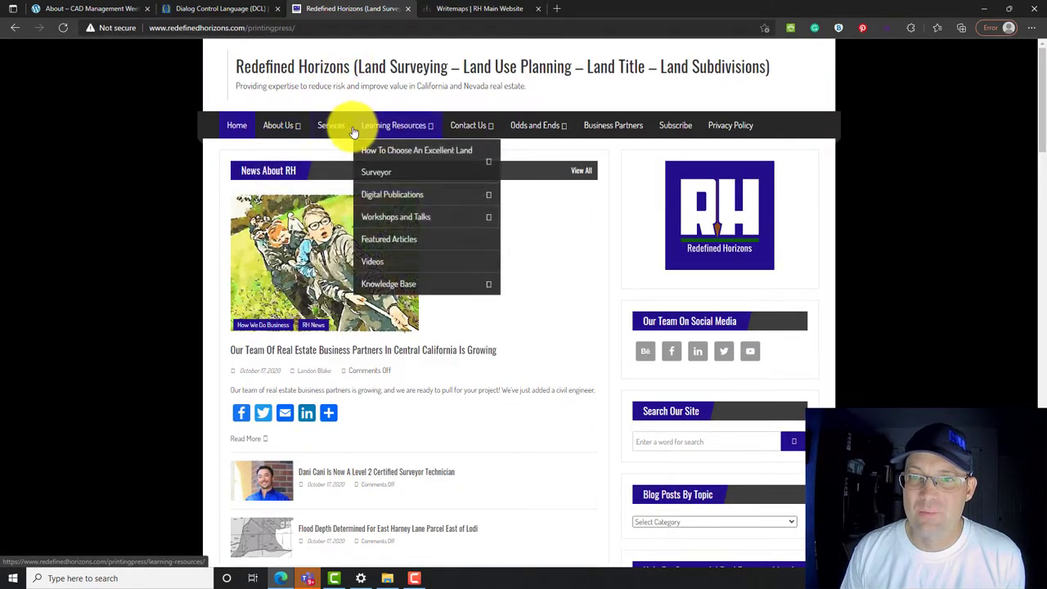
pyautogui.moveTo(463, 131)
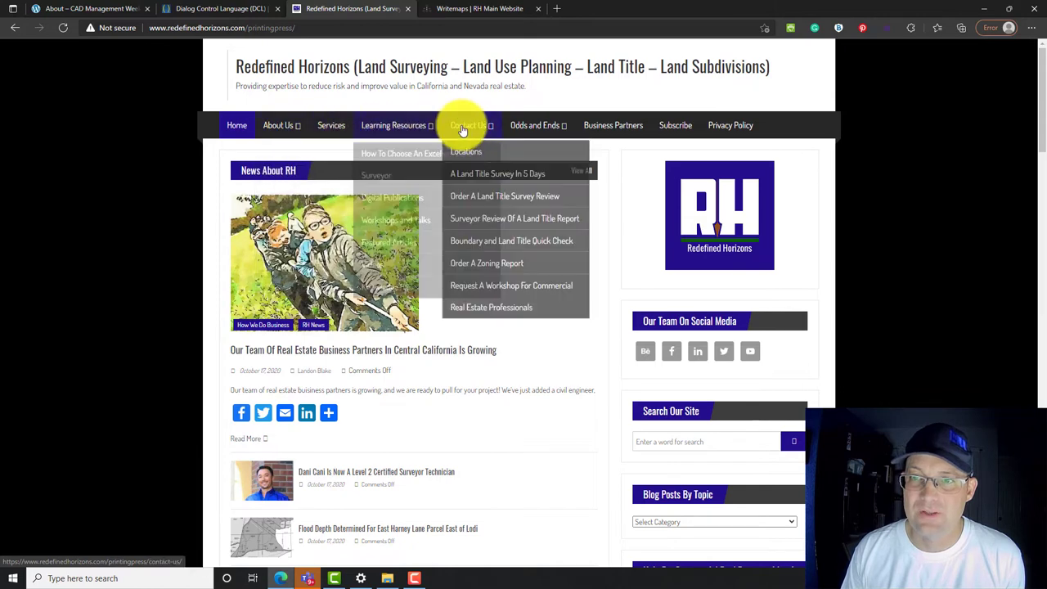
pyautogui.click(482, 8)
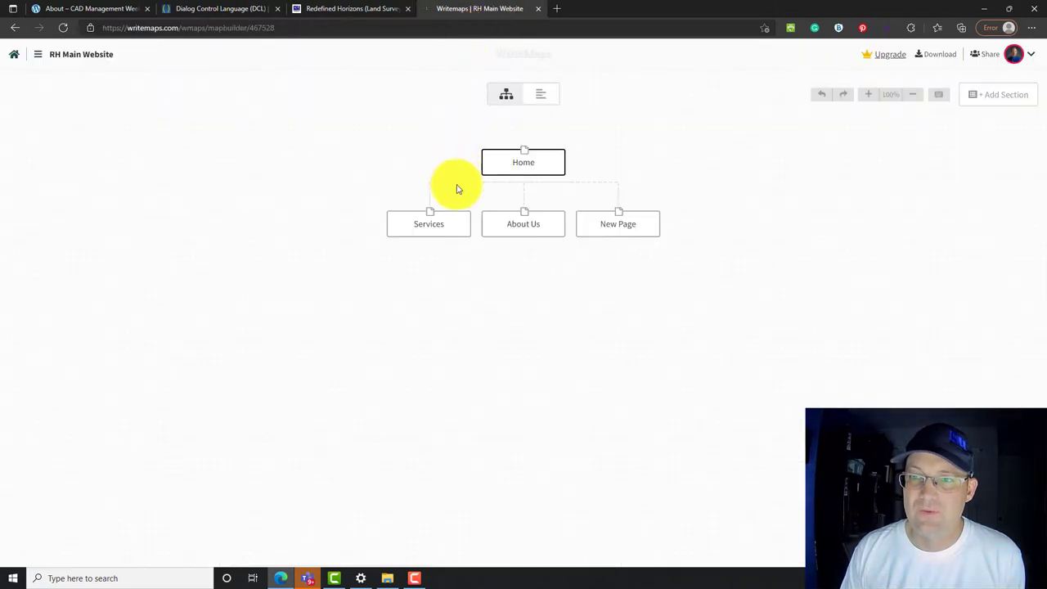
pyautogui.doubleClick(625, 227)
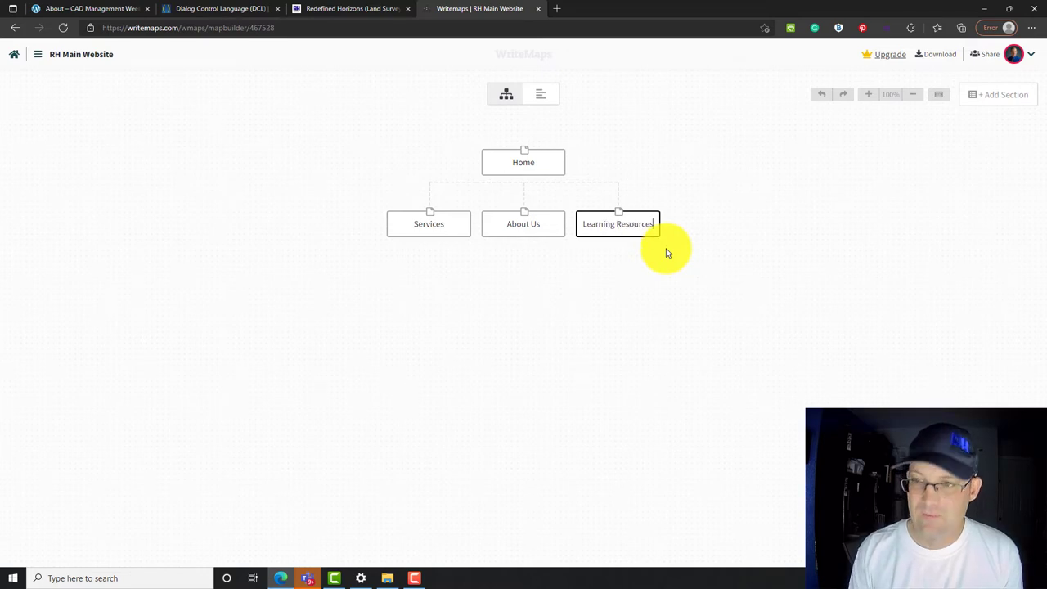
pyautogui.click(315, 10)
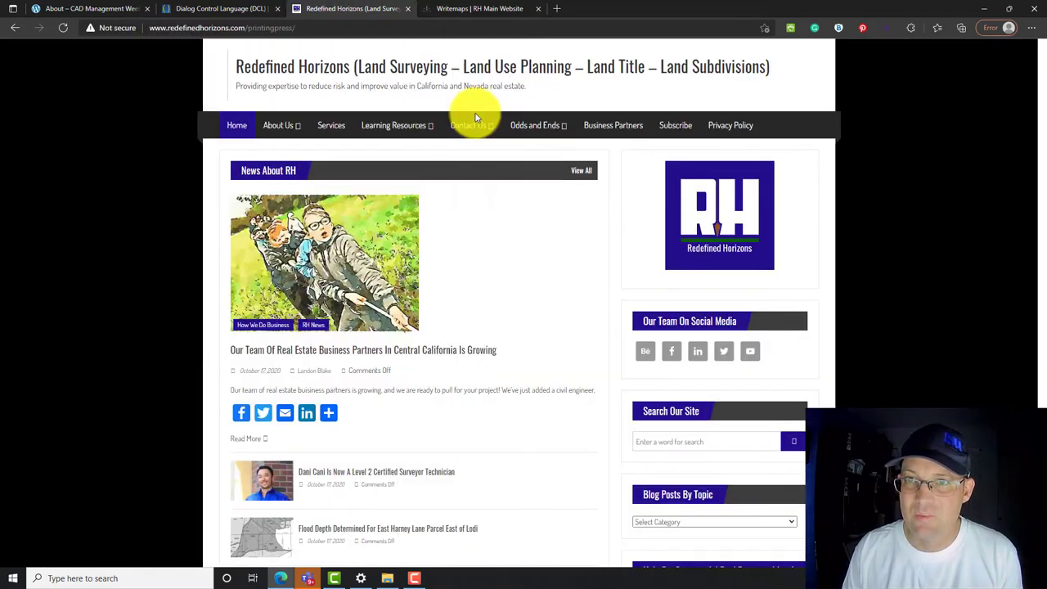
pyautogui.moveTo(471, 125)
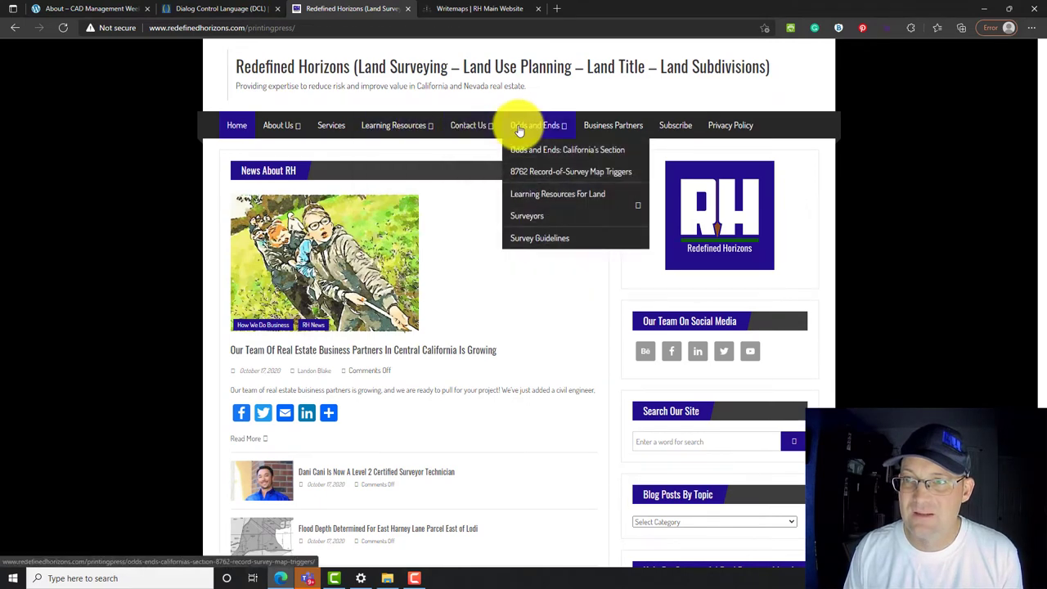
pyautogui.click(480, 8)
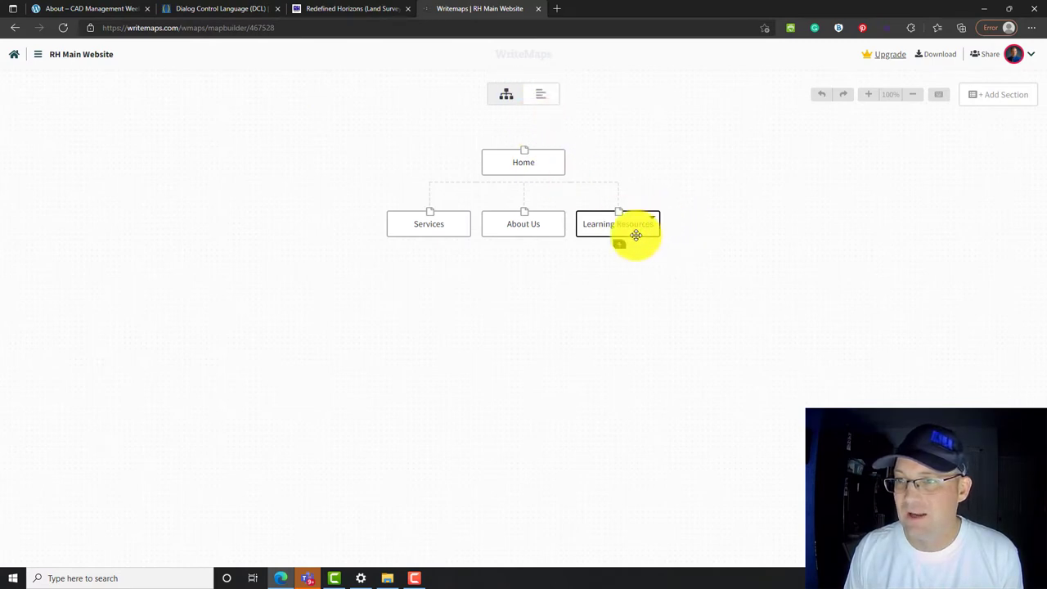
# Add Contact Us and Odds And Ends as child pages under Home.
pyautogui.moveTo(556, 177)
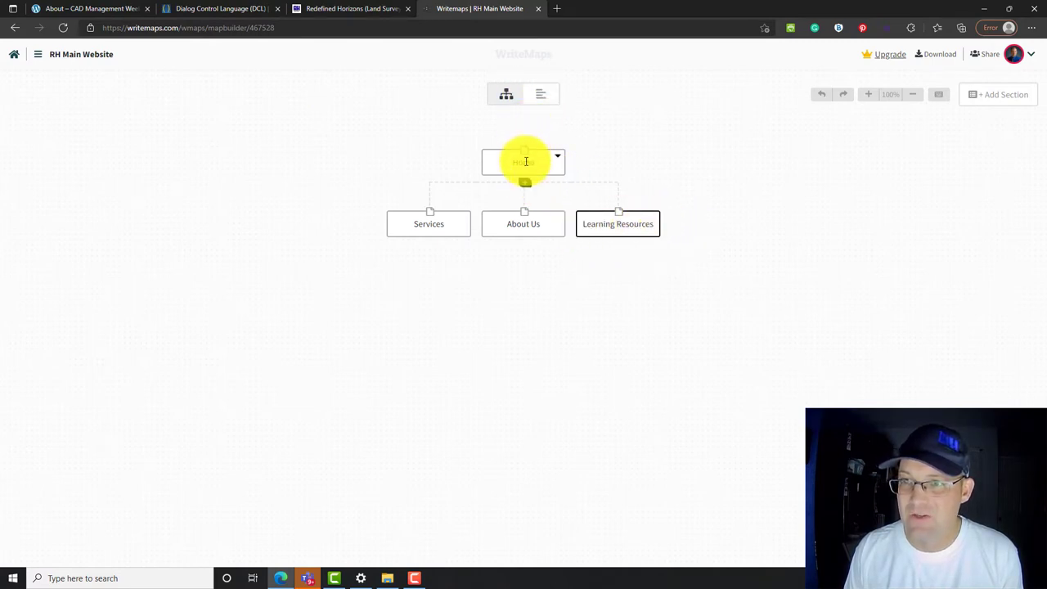
pyautogui.click(524, 185)
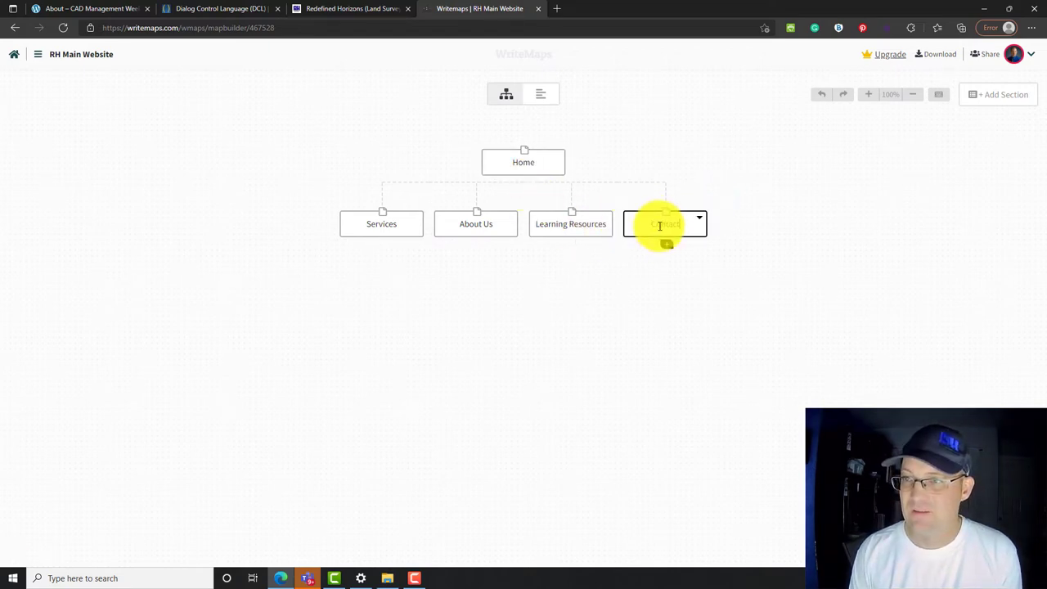
pyautogui.press('Return')
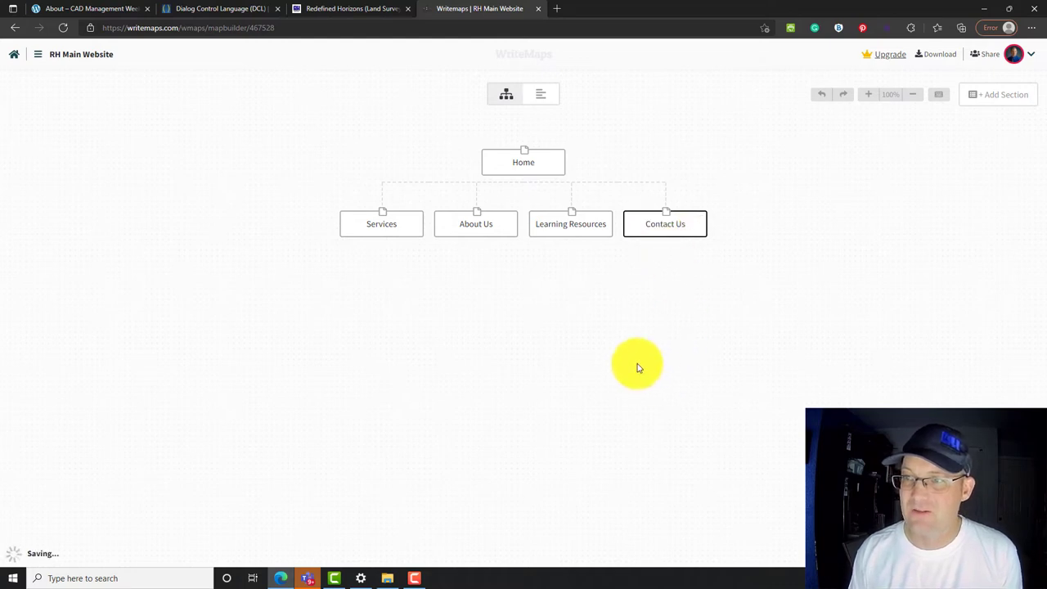
pyautogui.click(343, 10)
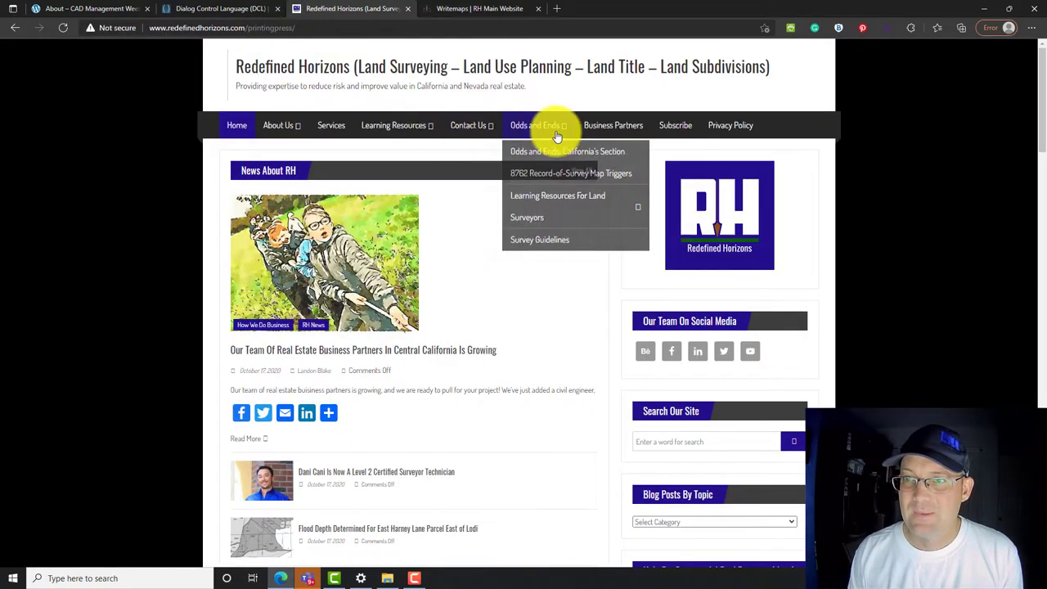
pyautogui.click(480, 8)
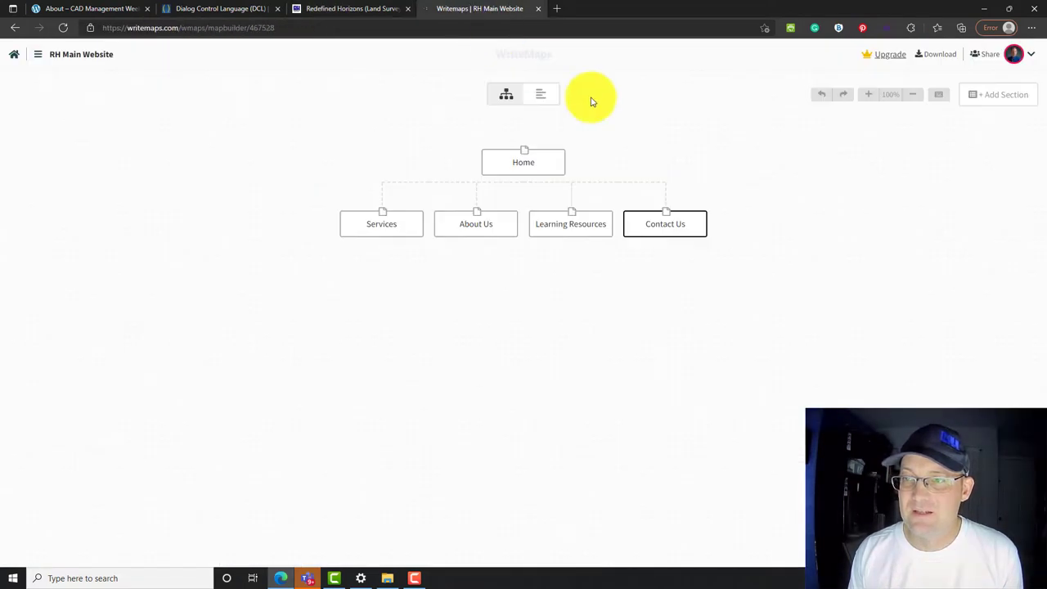
pyautogui.click(525, 180)
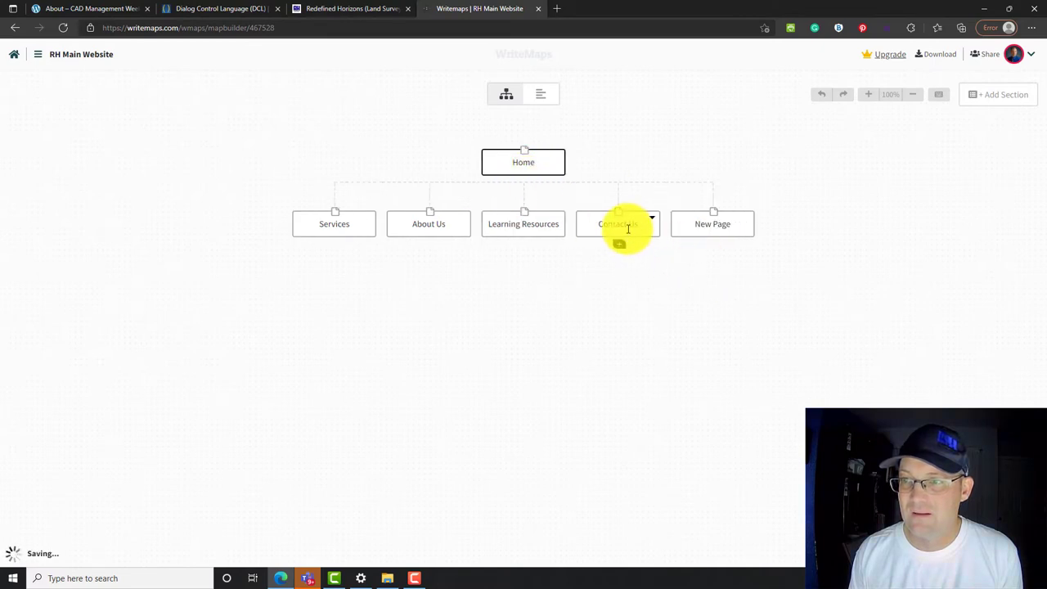
pyautogui.doubleClick(619, 231)
pyautogui.doubleClick(718, 223)
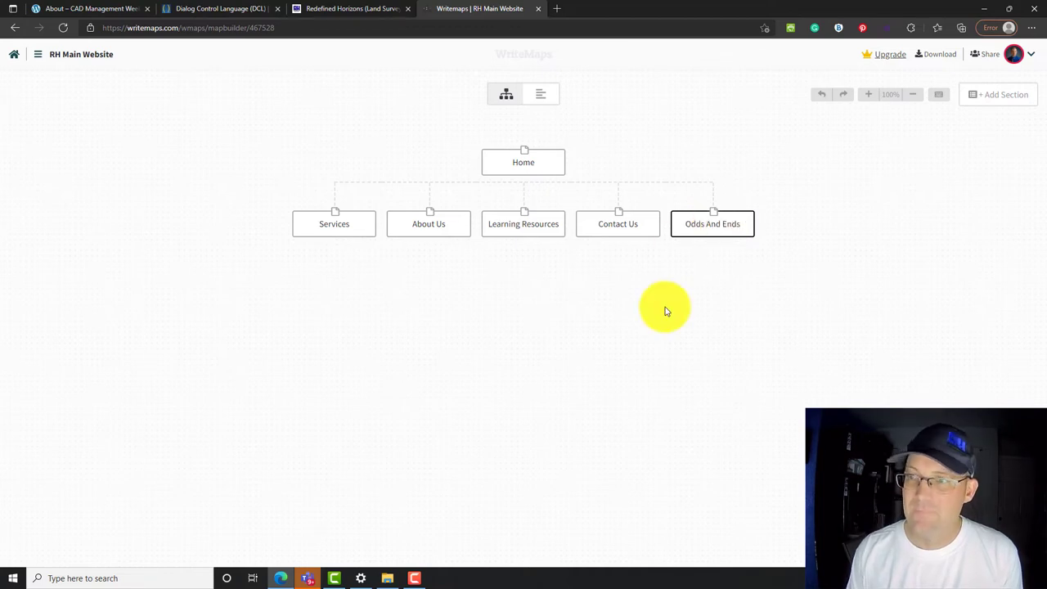
# Add a Business Partners page under Home, following the website's menu.
pyautogui.click(356, 9)
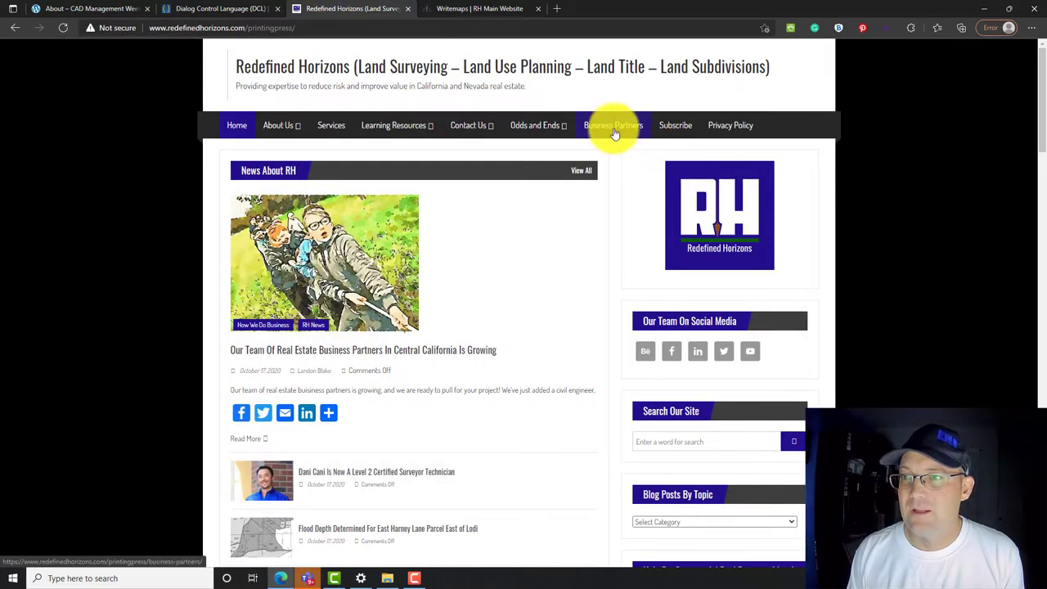
pyautogui.click(474, 8)
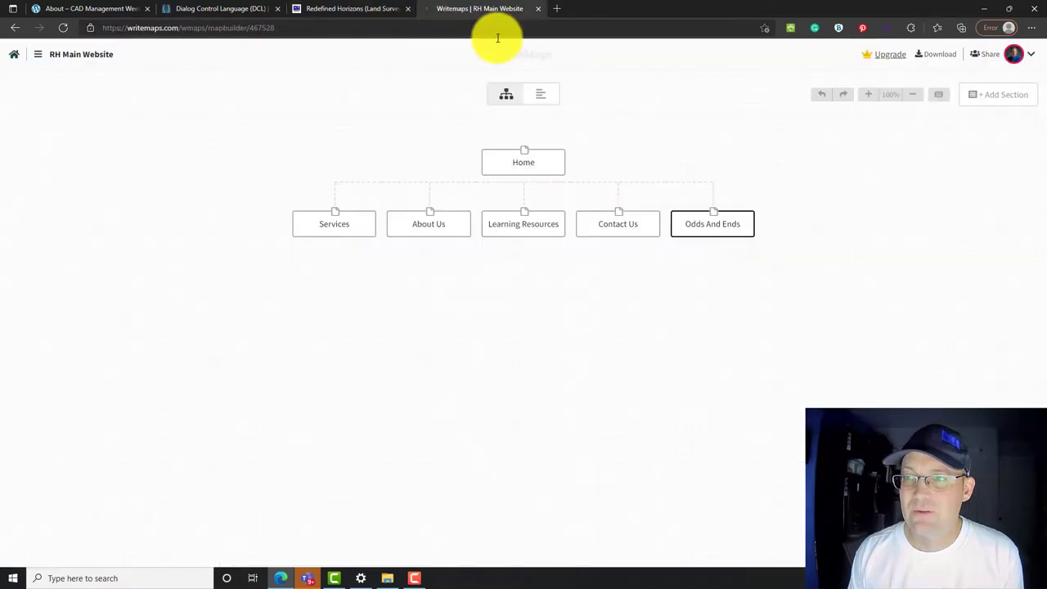
pyautogui.click(525, 182)
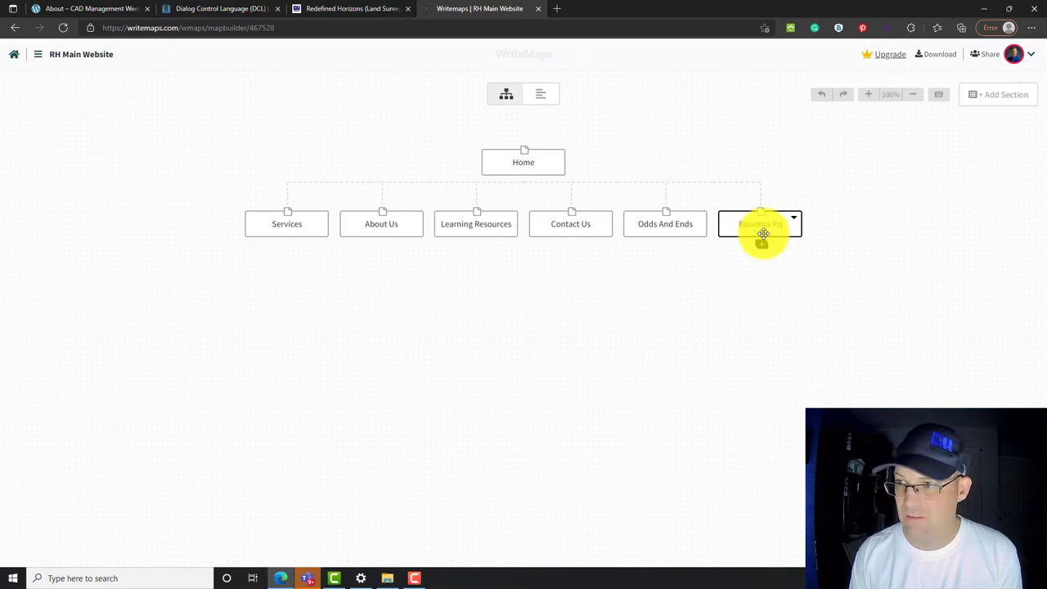
pyautogui.press('Return')
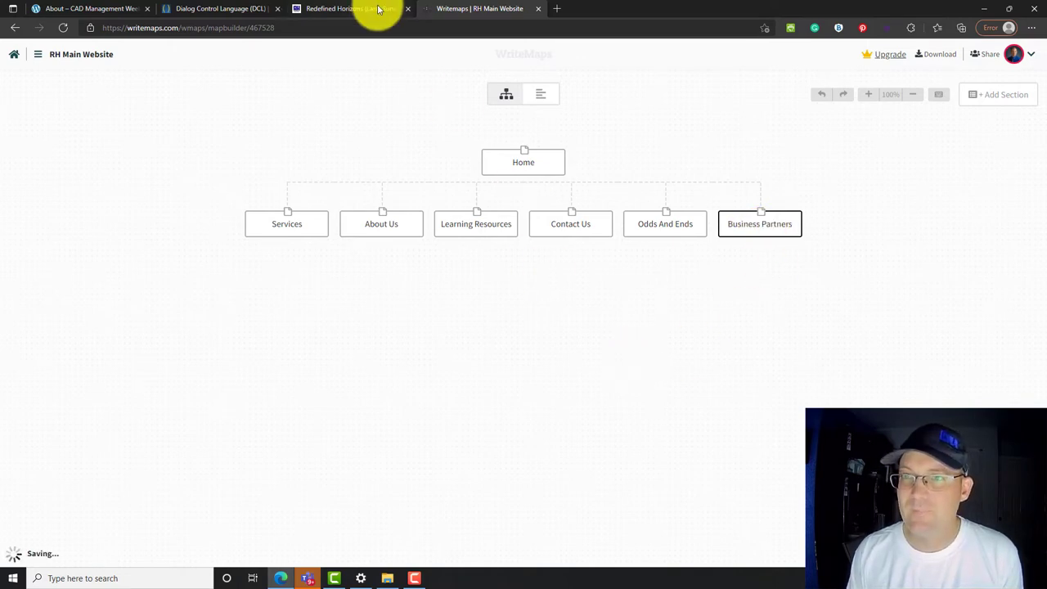
# Add Subscribe and Privacy Policy pages under Home after Business Partners.
pyautogui.click(357, 9)
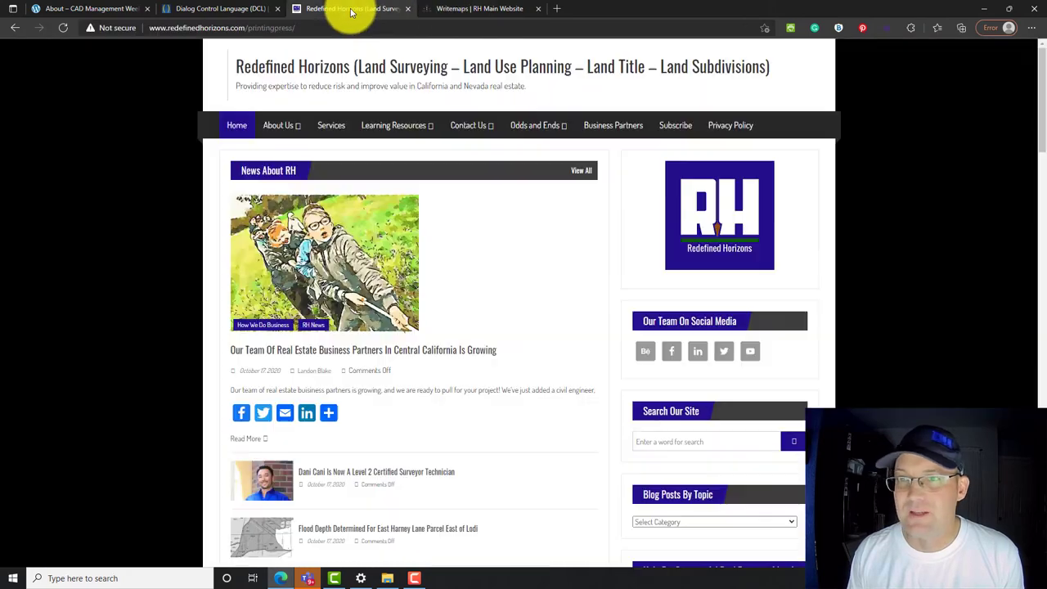
pyautogui.click(491, 10)
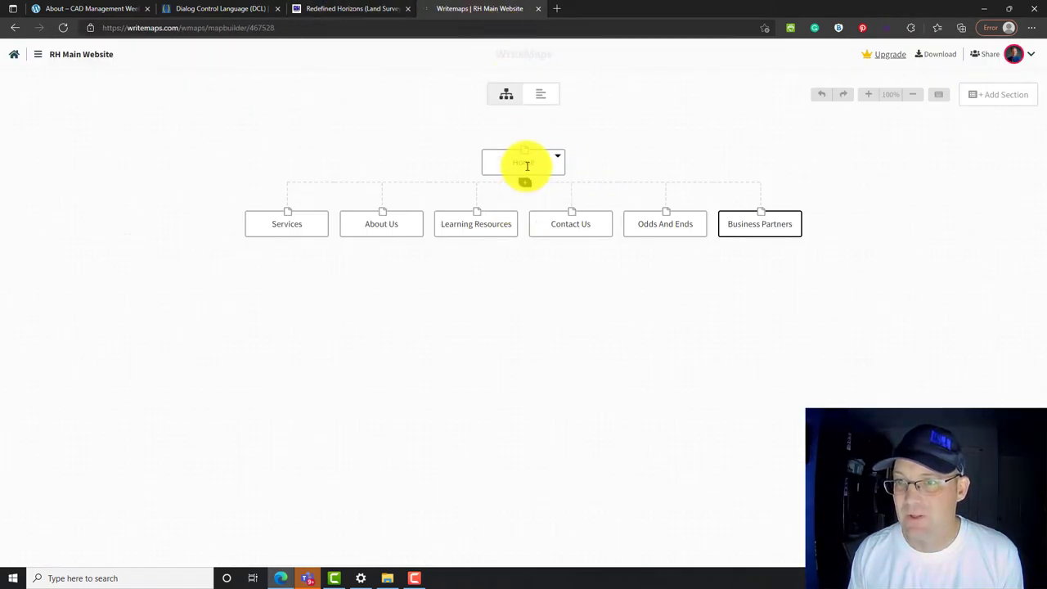
pyautogui.click(526, 183)
pyautogui.click(808, 225)
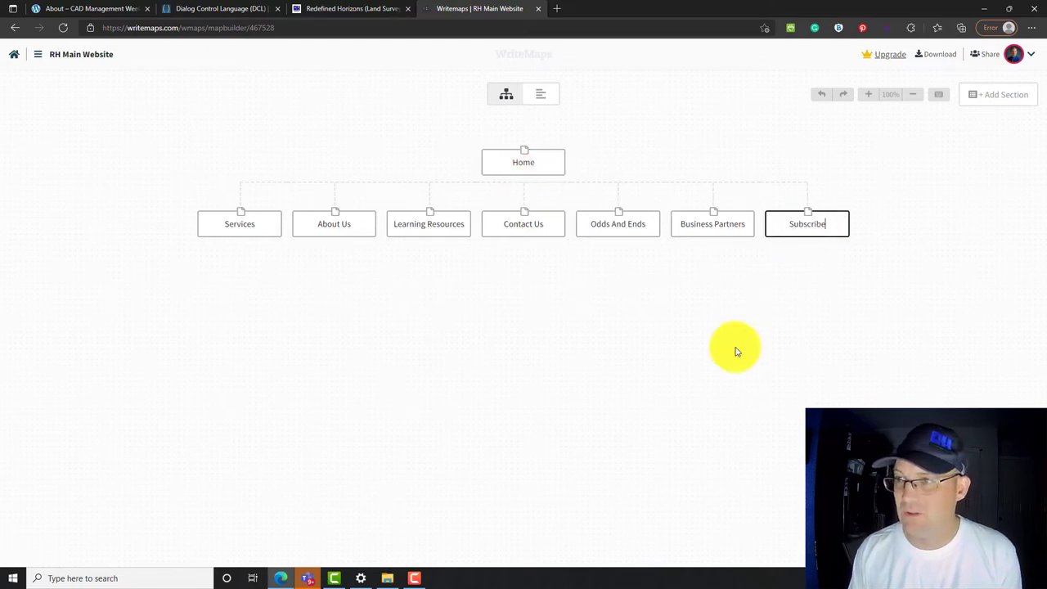
pyautogui.press('Return')
pyautogui.click(524, 187)
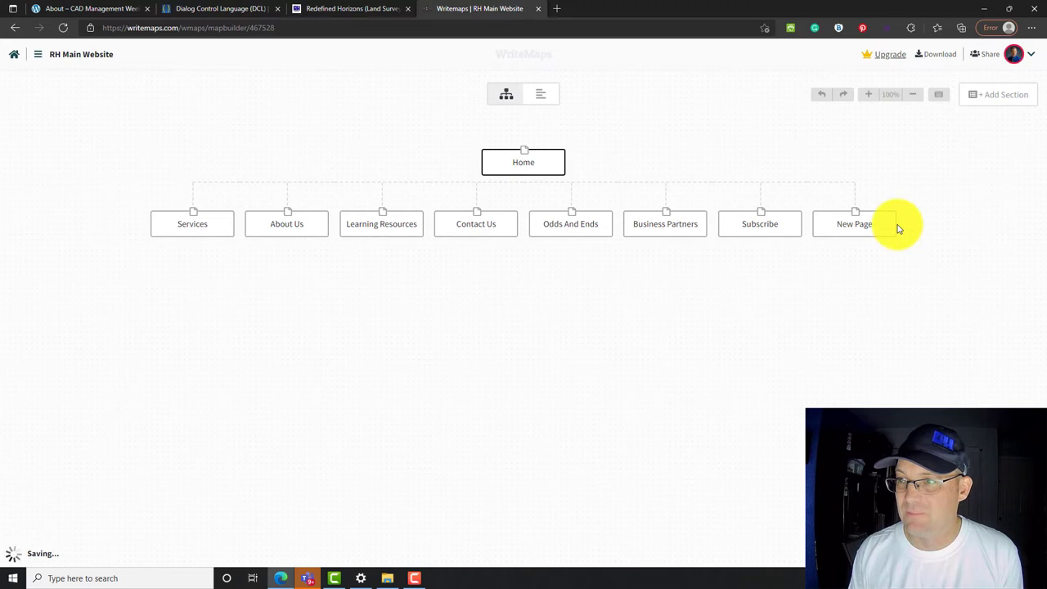
pyautogui.click(859, 230)
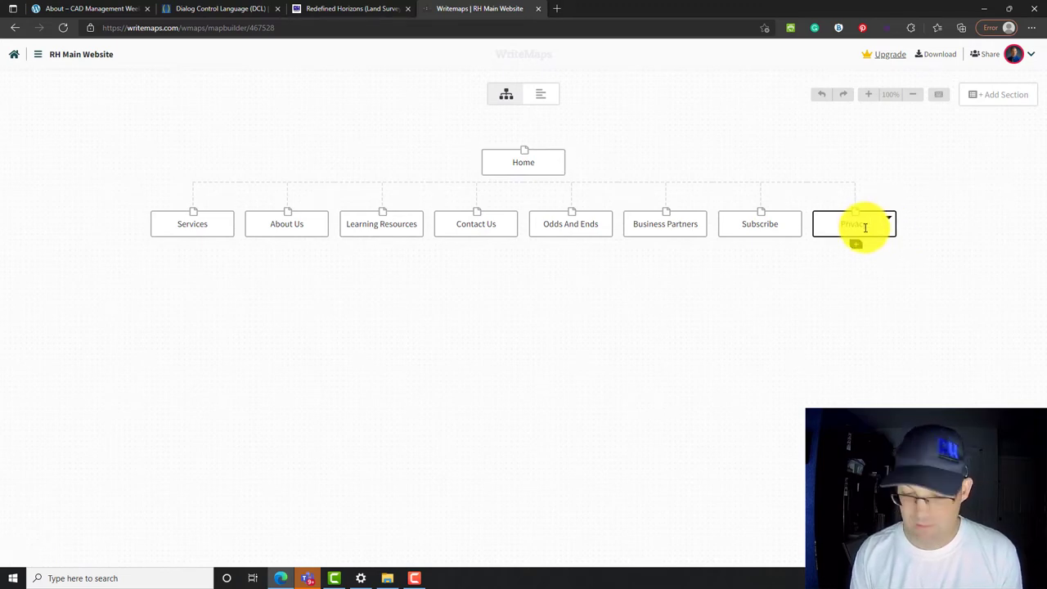
pyautogui.press('Return')
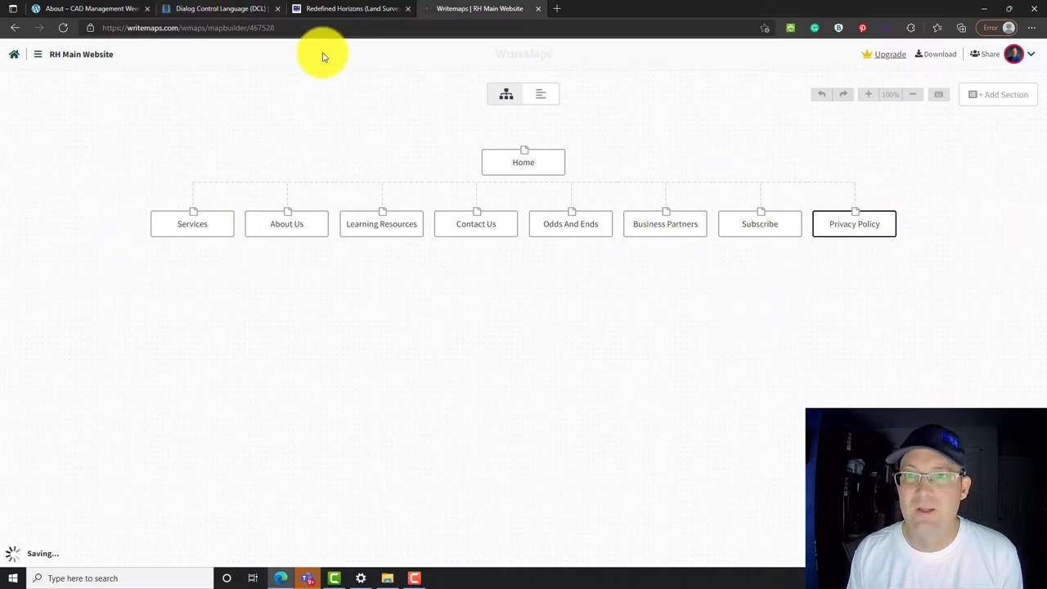
# Add the first child pages under About Us, starting with A Great Fit, per the site's dropdown.
pyautogui.click(367, 10)
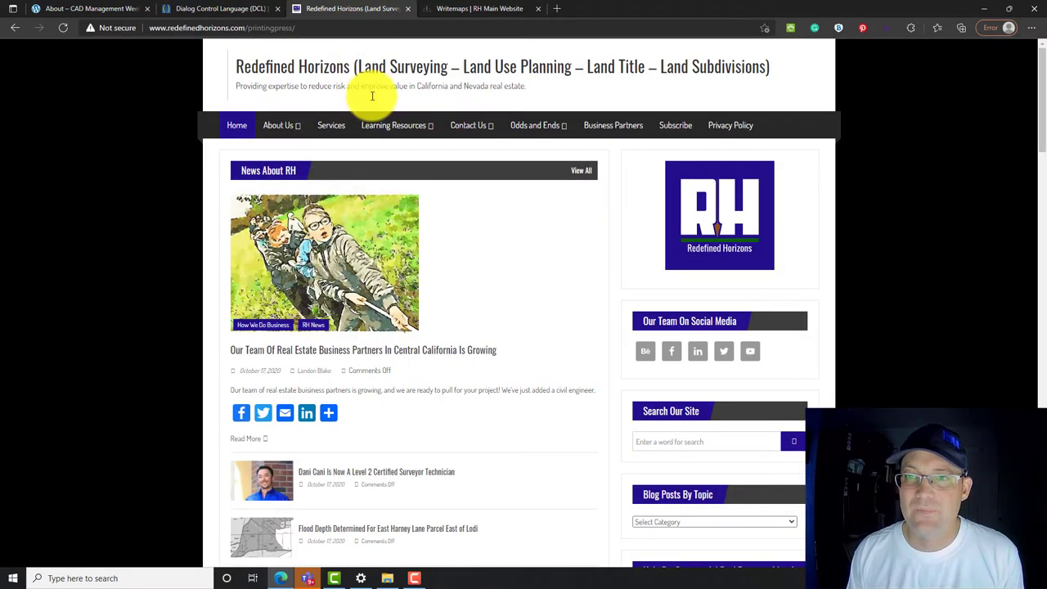
pyautogui.moveTo(389, 124)
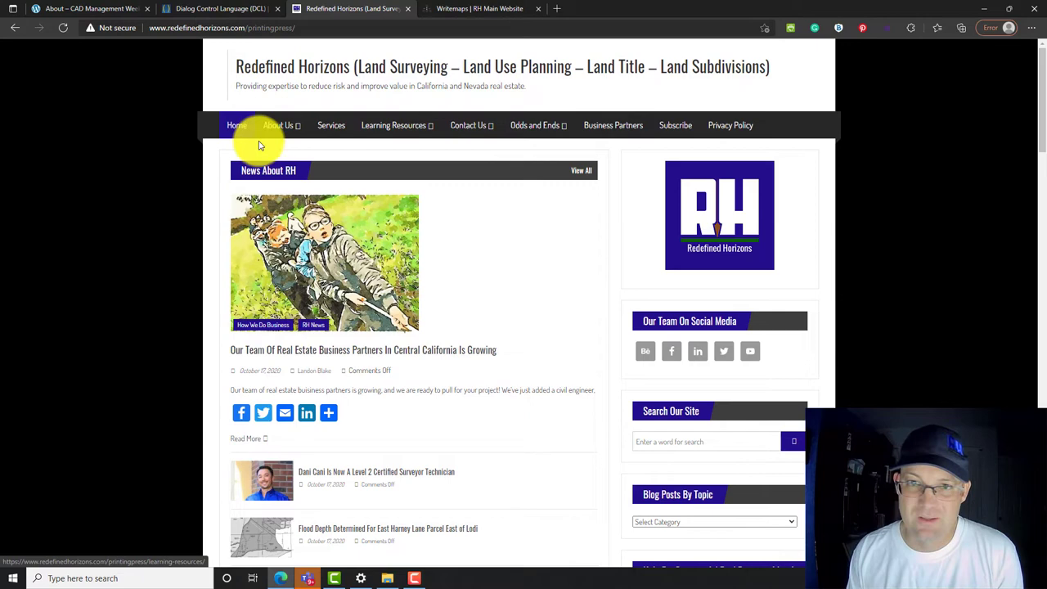
pyautogui.moveTo(281, 130)
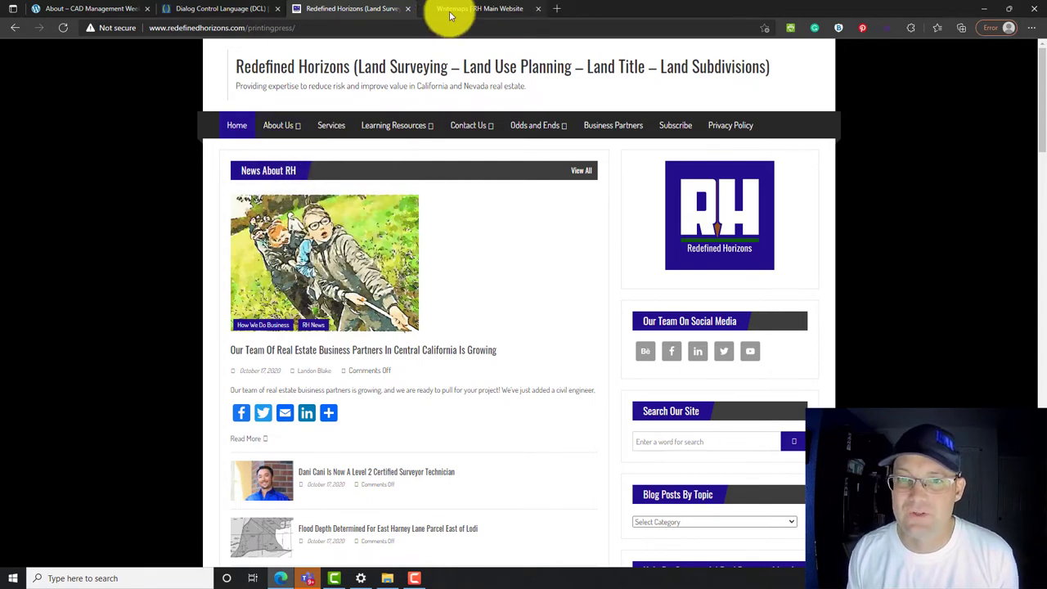
pyautogui.moveTo(286, 127)
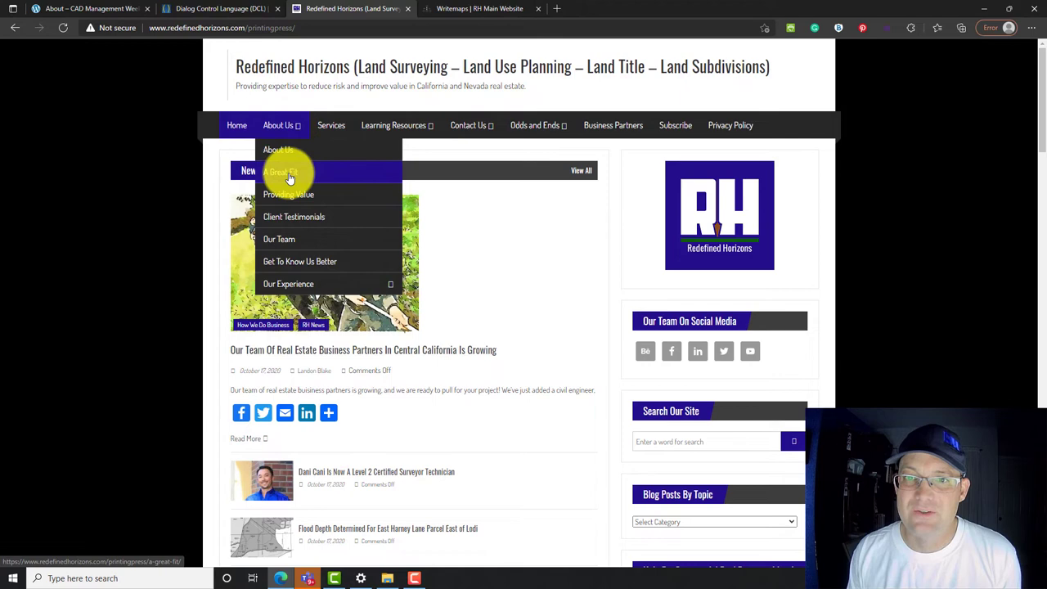
pyautogui.click(483, 9)
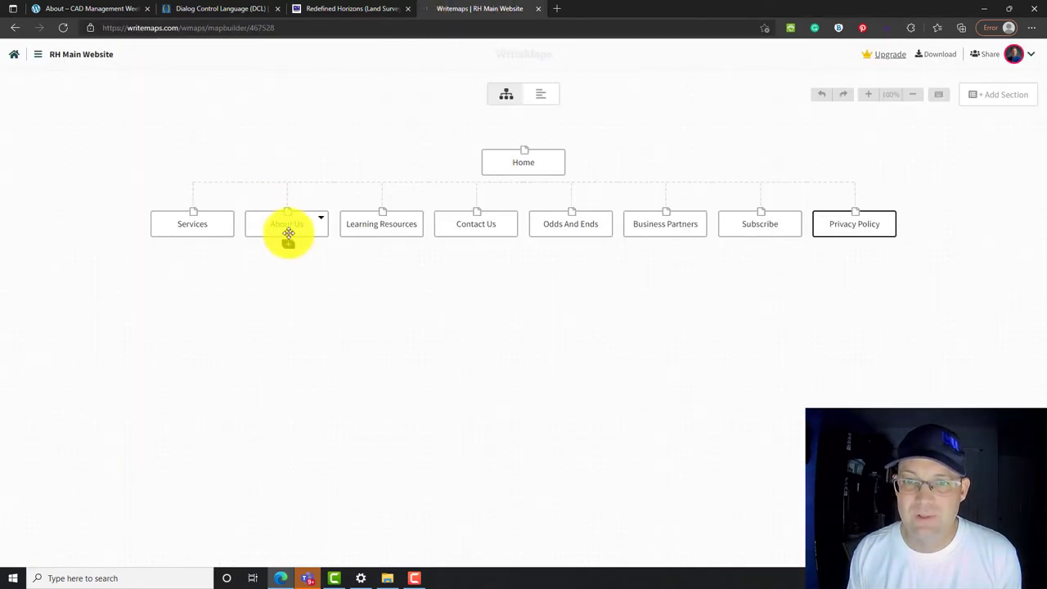
pyautogui.click(288, 245)
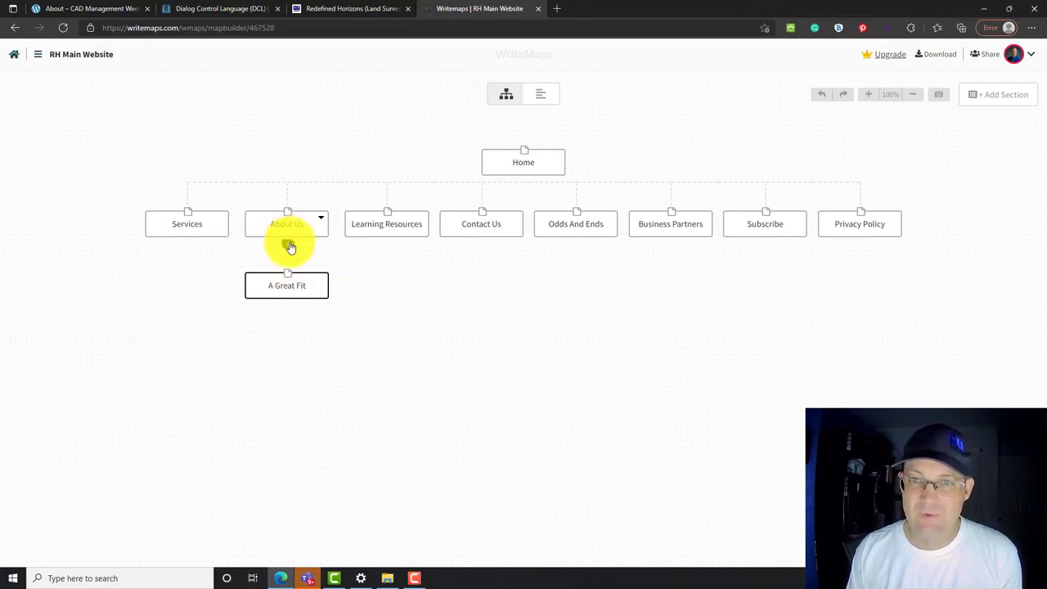
pyautogui.click(289, 245)
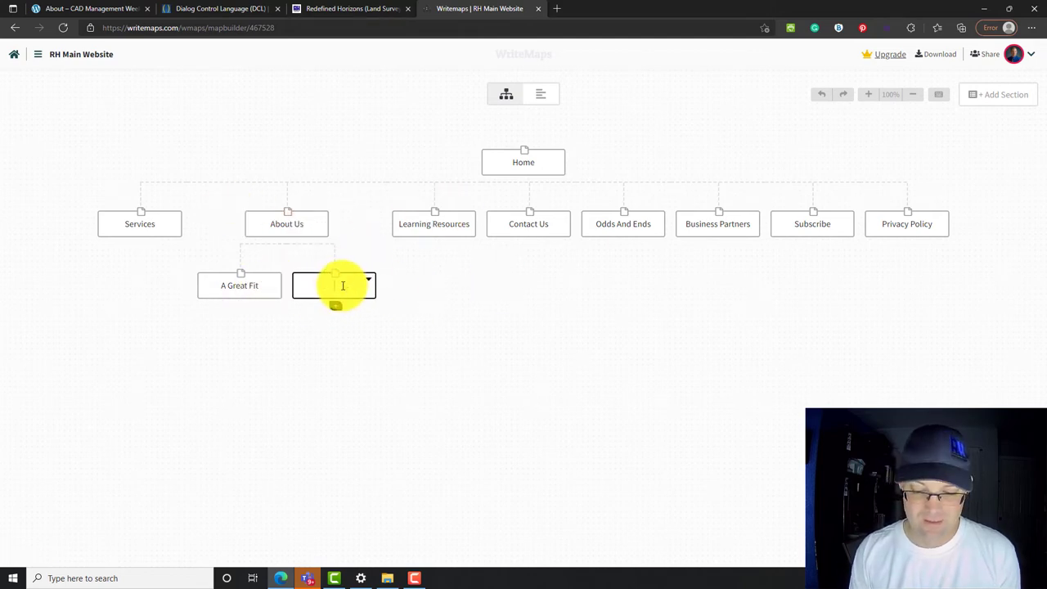
# Name the second About Us child page Providing Value.
pyautogui.click(310, 9)
pyautogui.moveTo(273, 127)
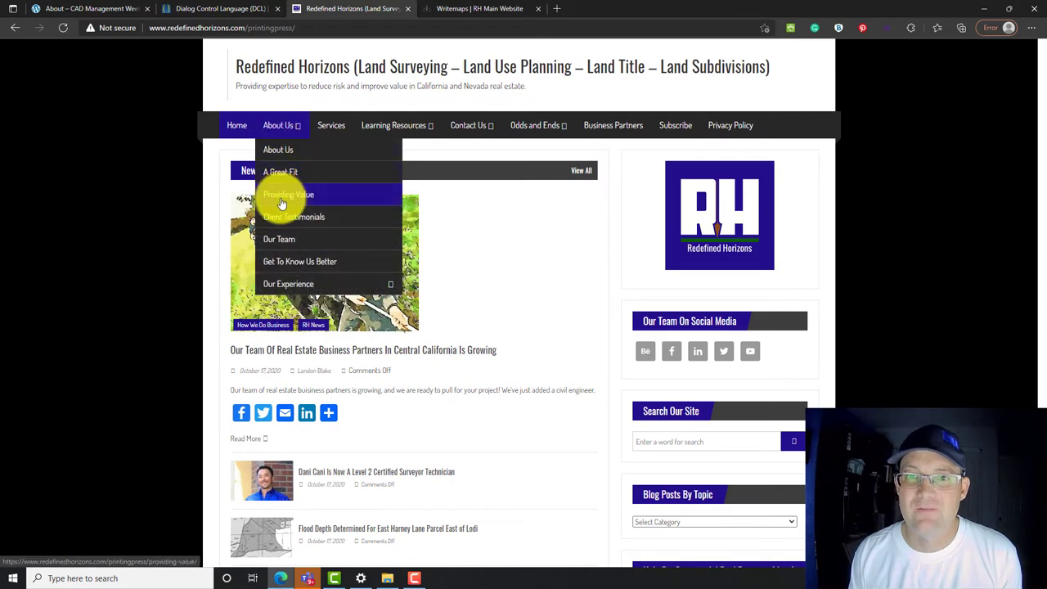
pyautogui.click(471, 10)
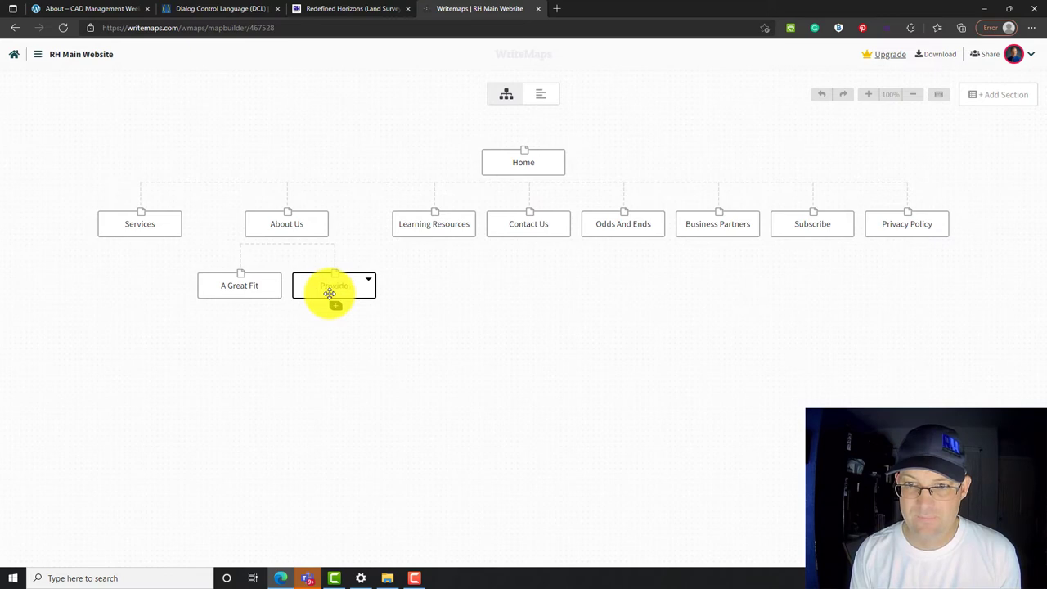
pyautogui.press('Return')
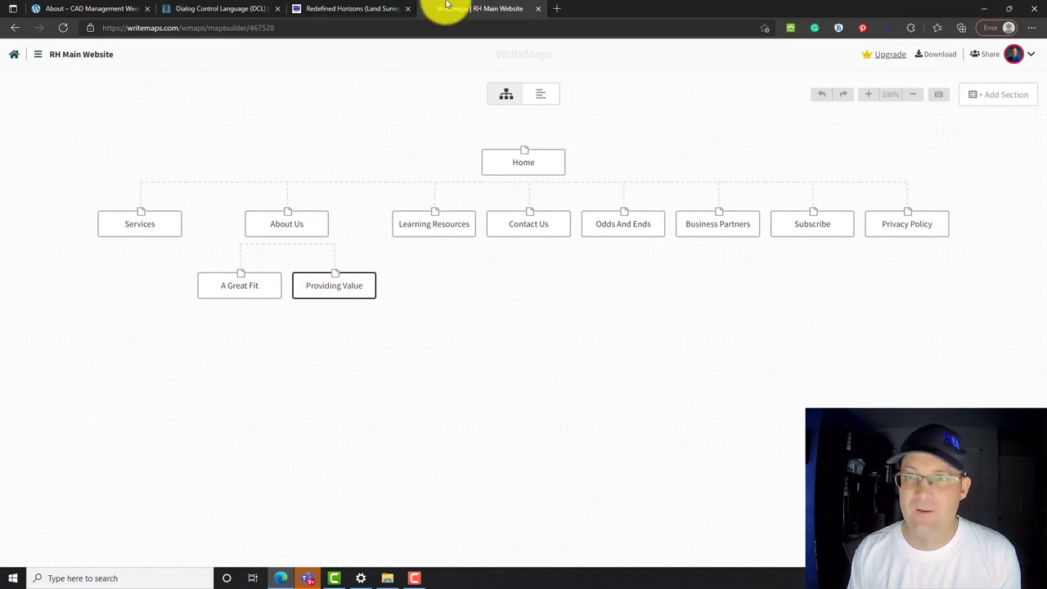
# Add Client Testimonials as the third page under About Us.
pyautogui.click(328, 8)
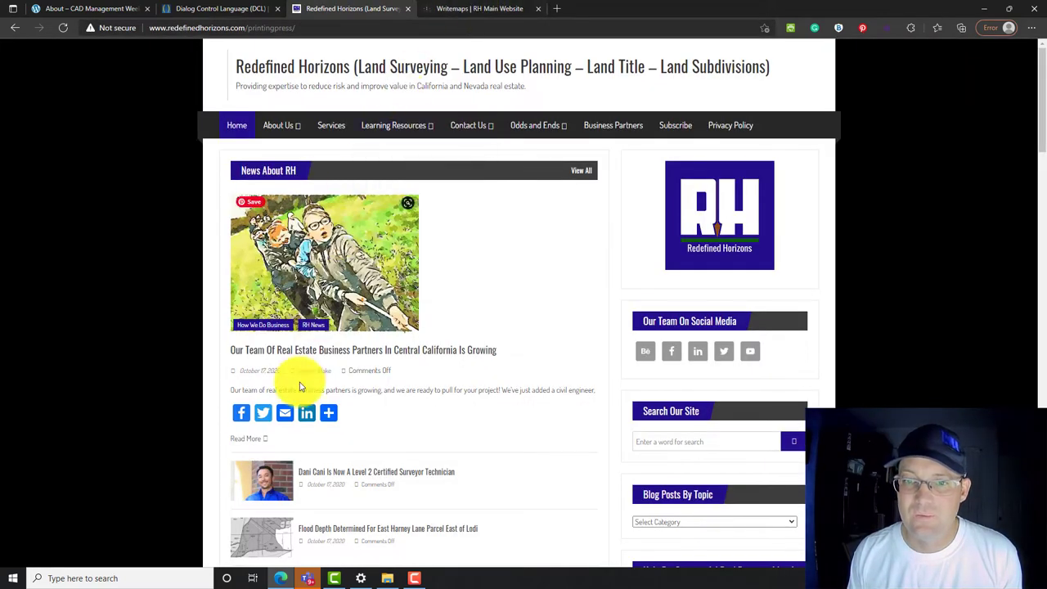
pyautogui.moveTo(288, 131)
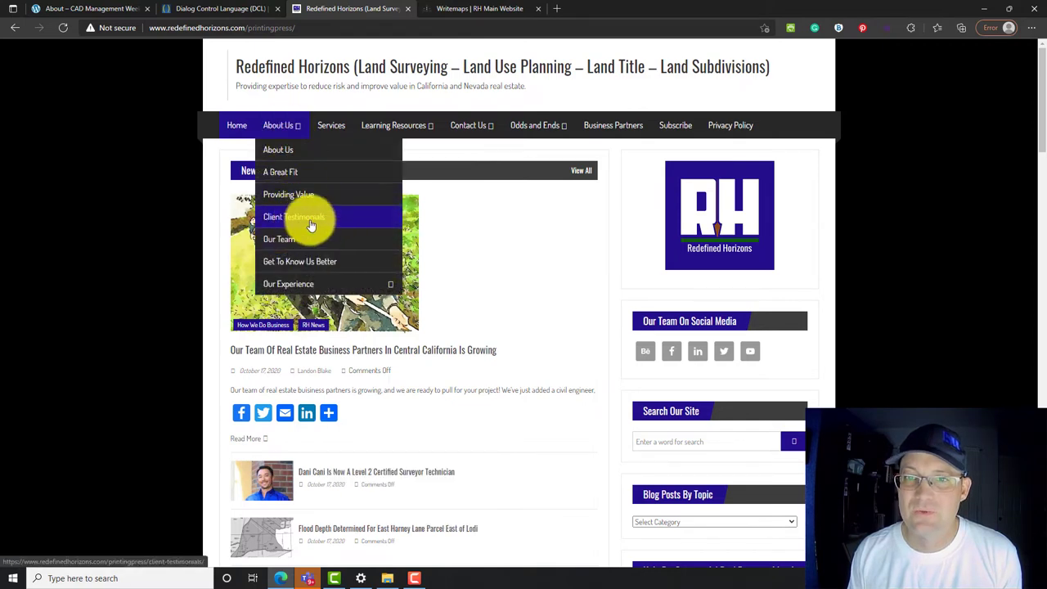
pyautogui.click(498, 16)
pyautogui.click(346, 290)
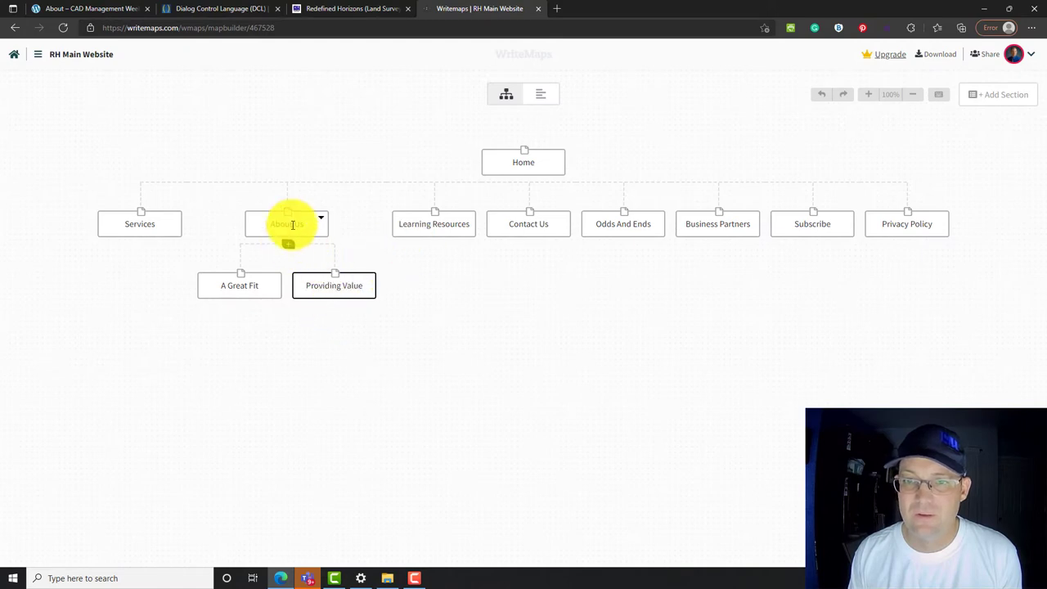
pyautogui.click(288, 244)
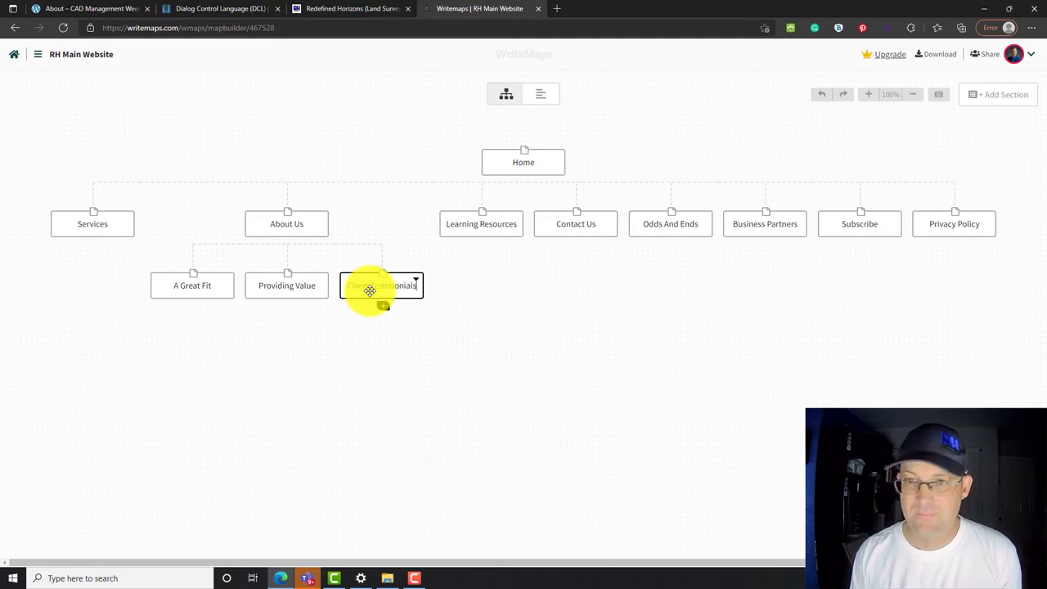
pyautogui.write('Client Testimonials')
pyautogui.press('Return')
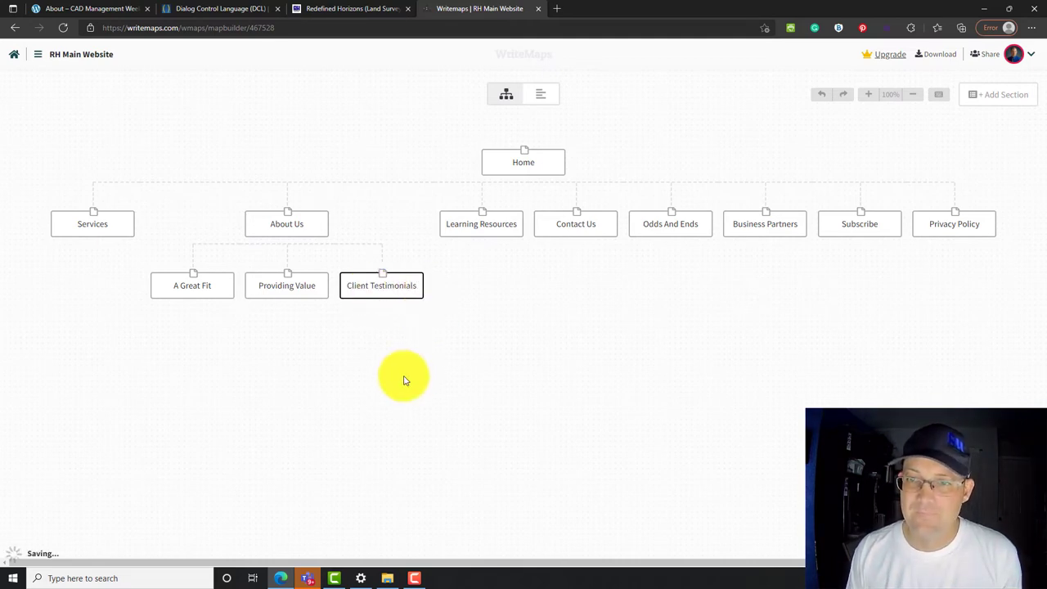
# Name a fourth About Us page 'Our Experience' and add an unnamed child page beneath it.
pyautogui.click(296, 8)
pyautogui.moveTo(283, 126)
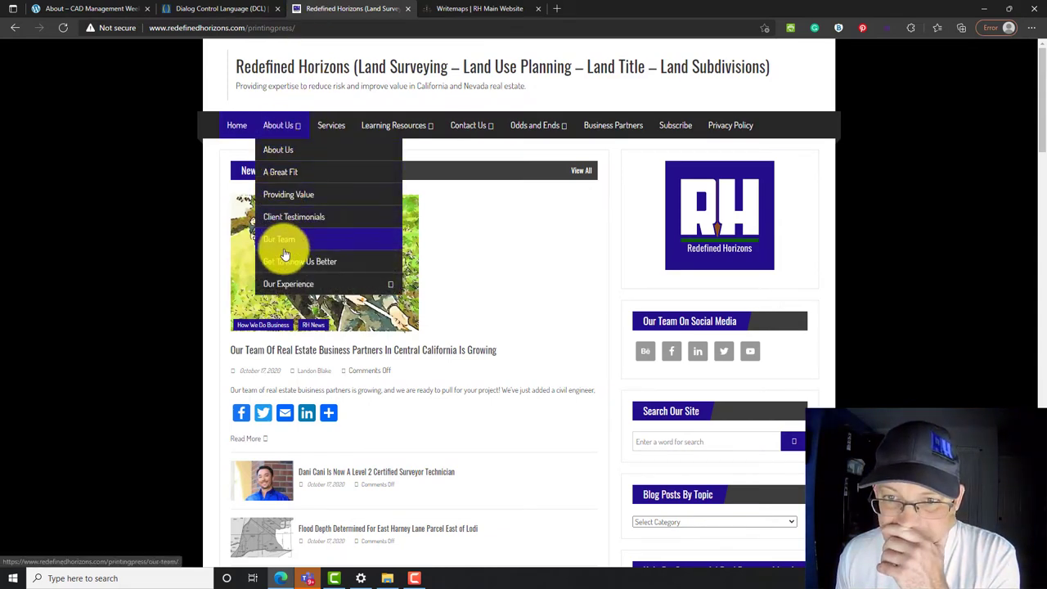
pyautogui.moveTo(285, 282)
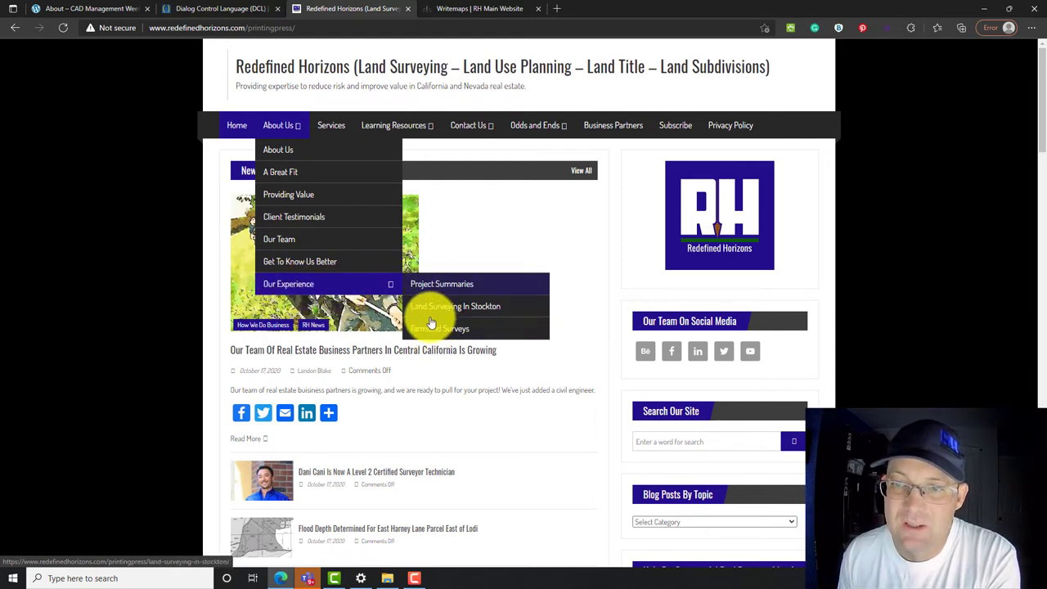
pyautogui.click(459, 8)
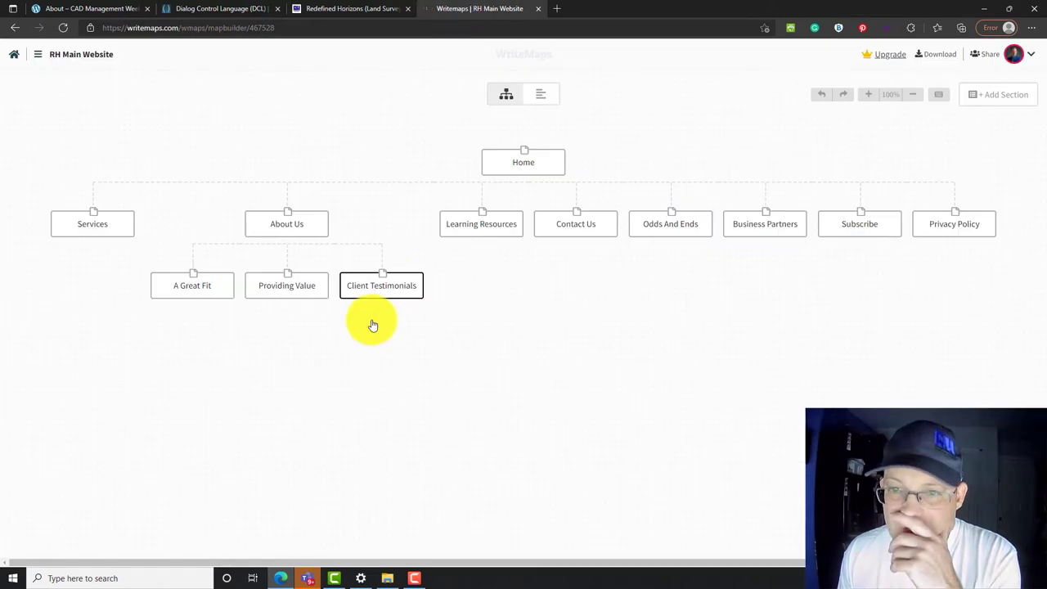
pyautogui.click(288, 247)
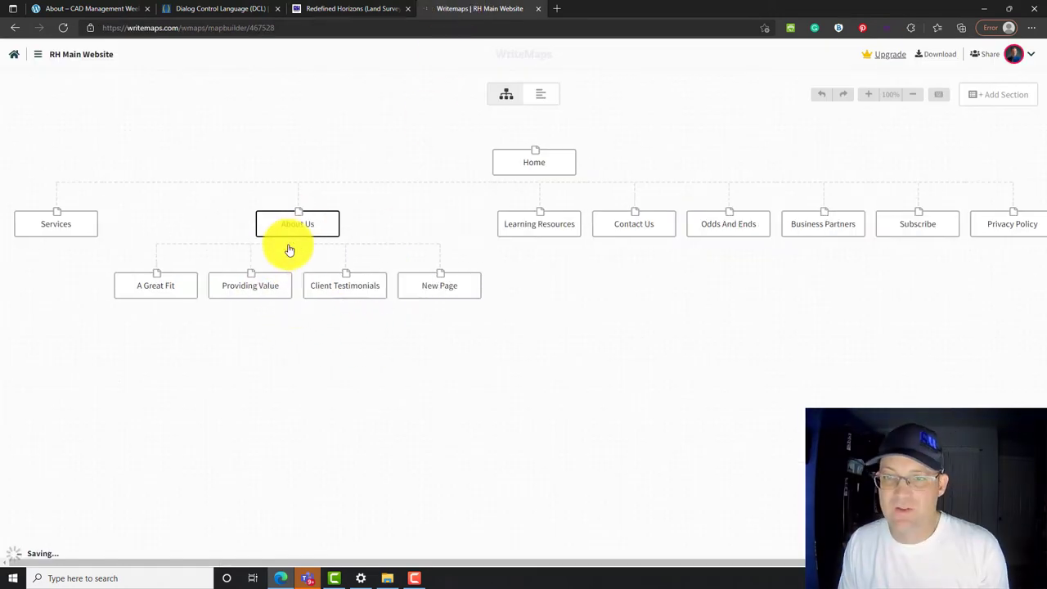
pyautogui.click(427, 287)
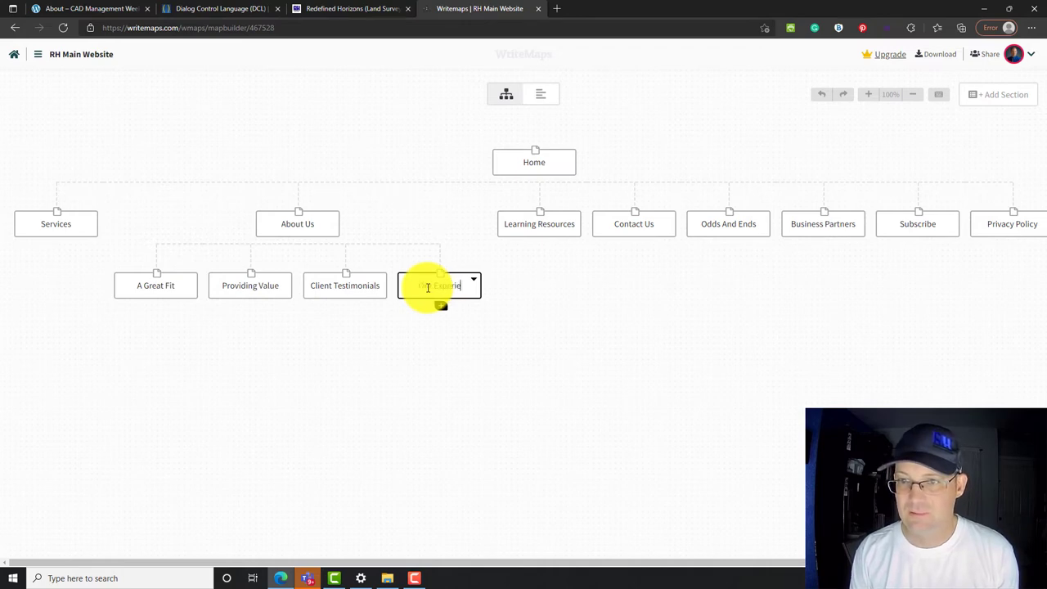
pyautogui.write('Our Experience')
pyautogui.press('Return')
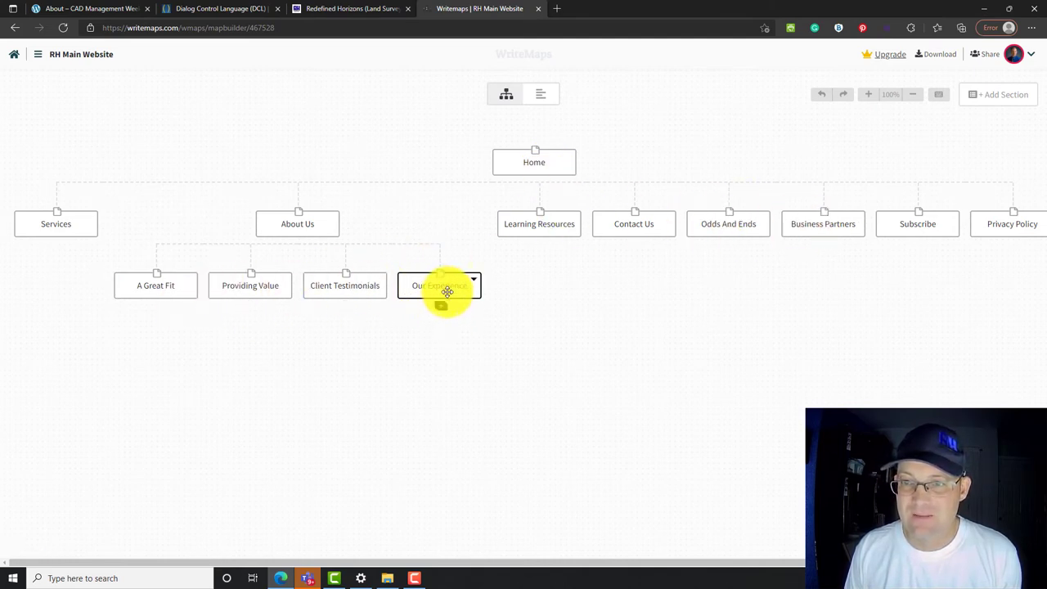
pyautogui.click(441, 308)
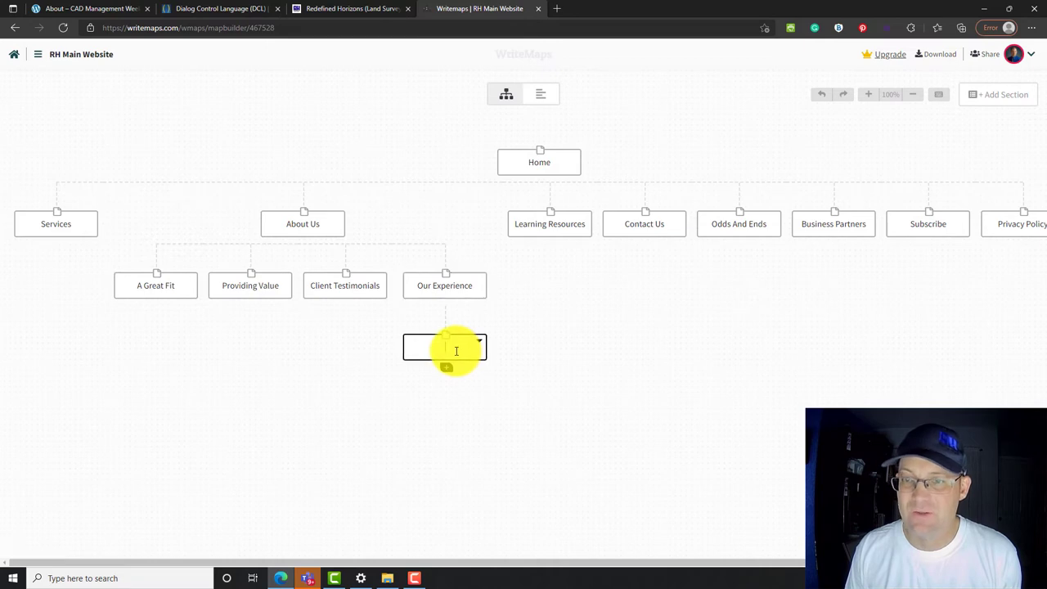
# Name the first Our Experience child Project Summaries and add Land Surveying In Stockton.
pyautogui.click(340, 8)
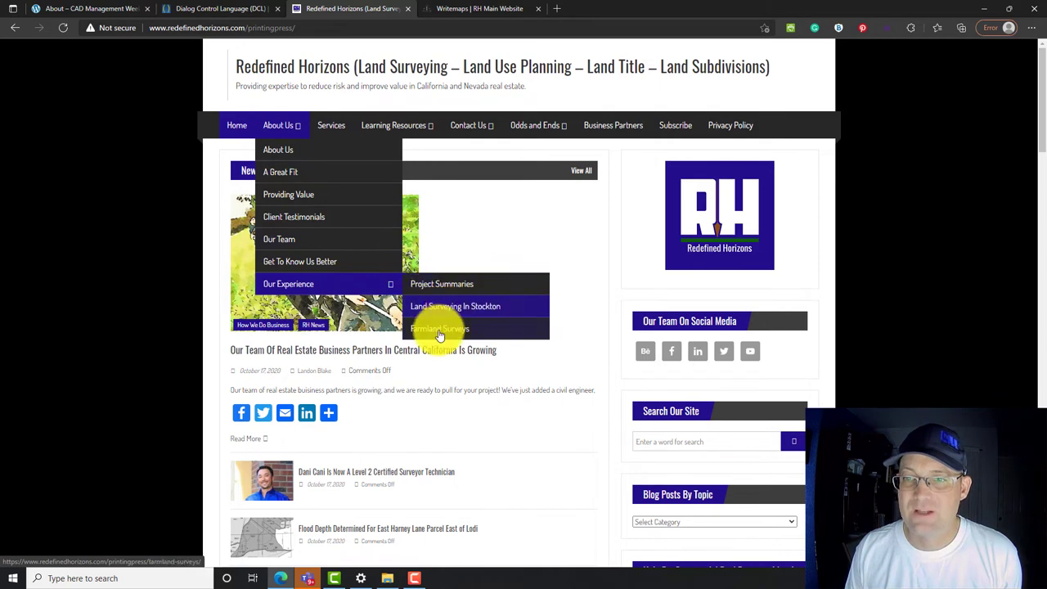
pyautogui.click(478, 8)
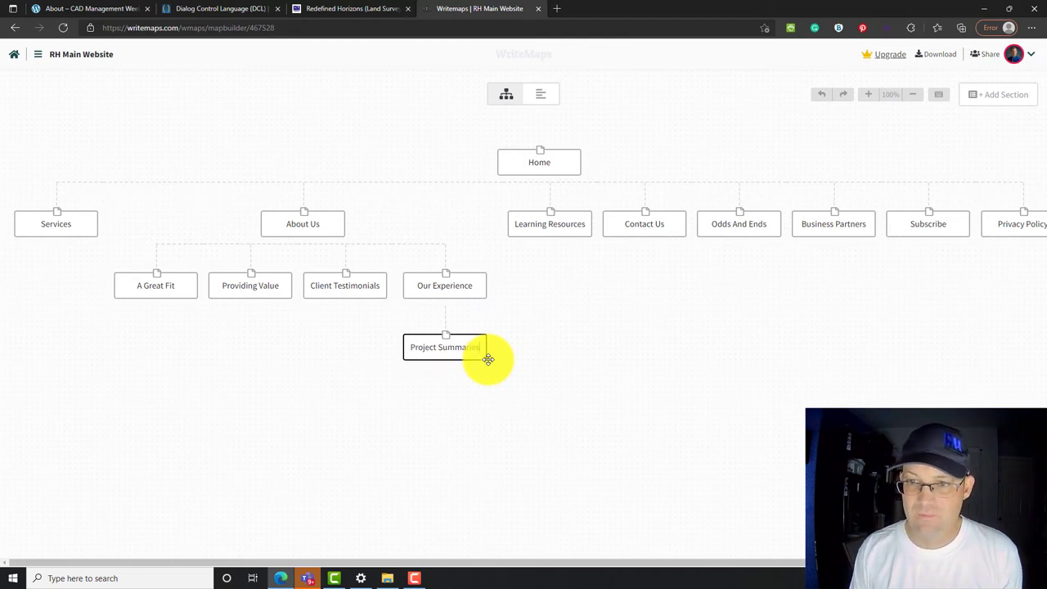
pyautogui.press('Return')
pyautogui.click(448, 307)
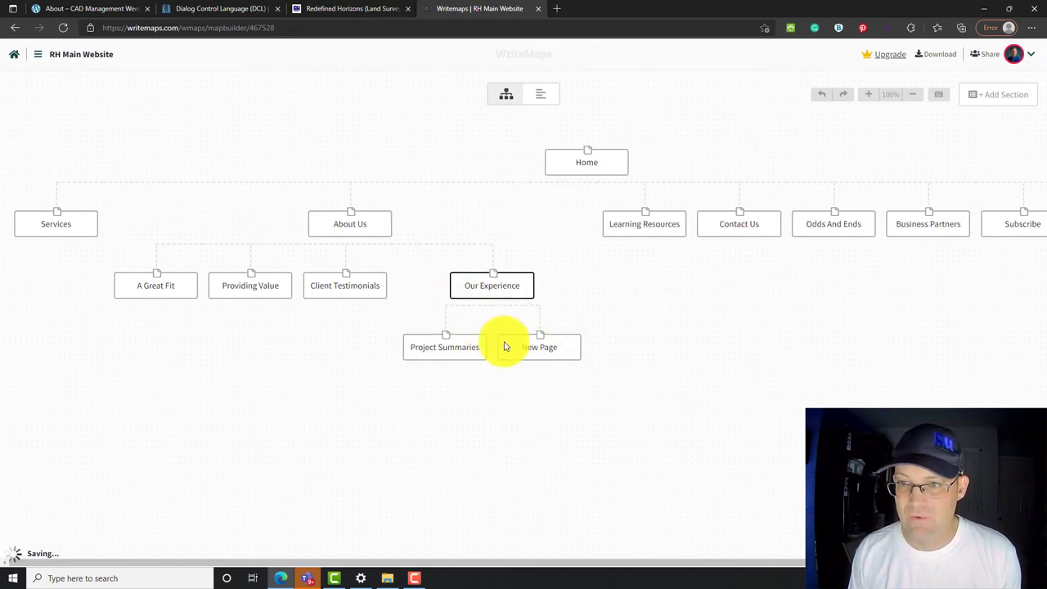
pyautogui.write('Land Surveying In St')
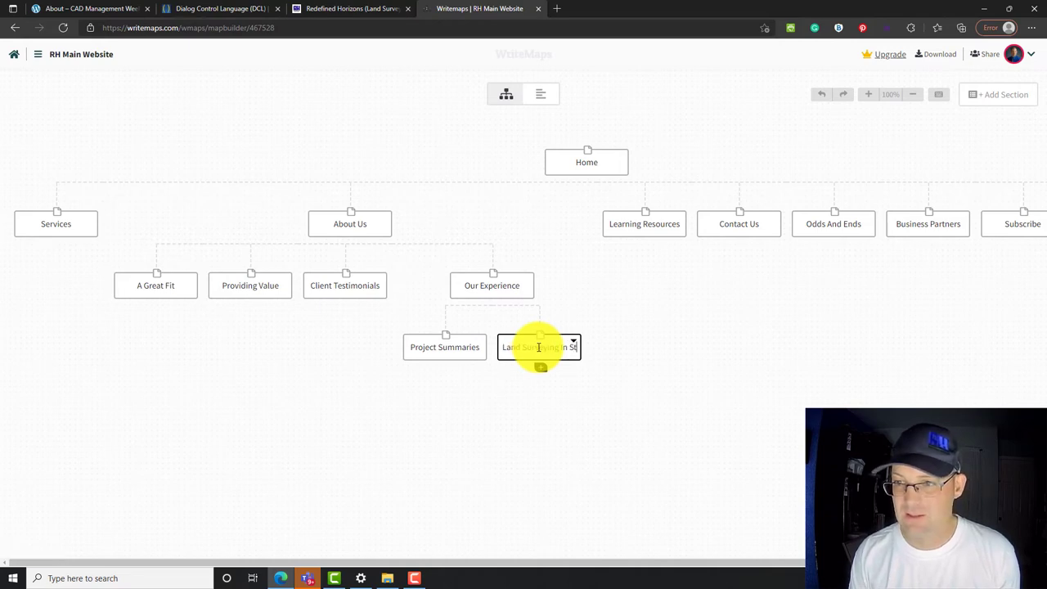
pyautogui.write('on')
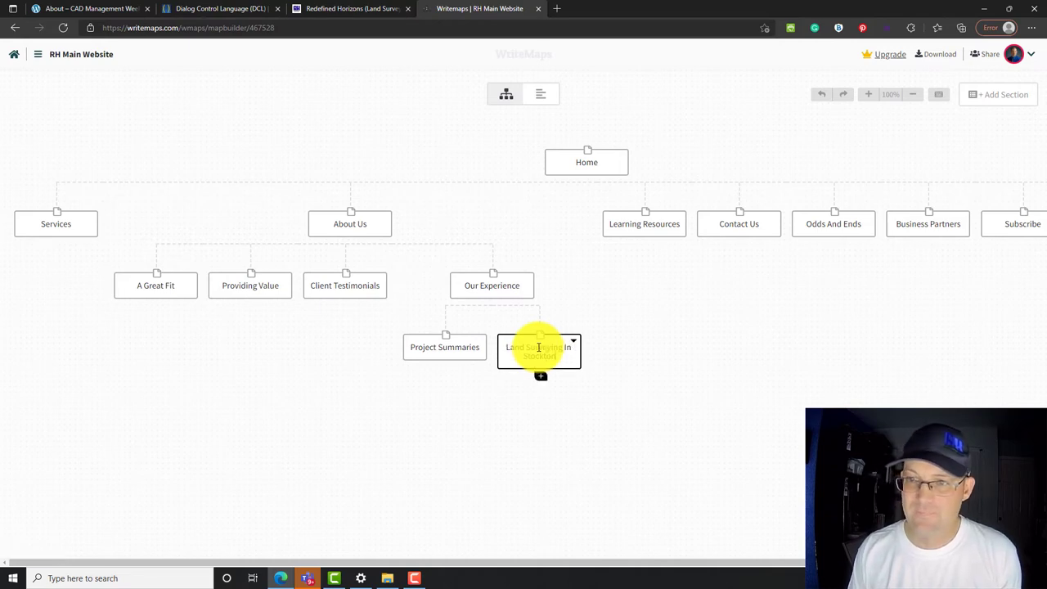
# Add Farmland Surveys under Our Experience and compare the sitemap against the website.
pyautogui.click(497, 307)
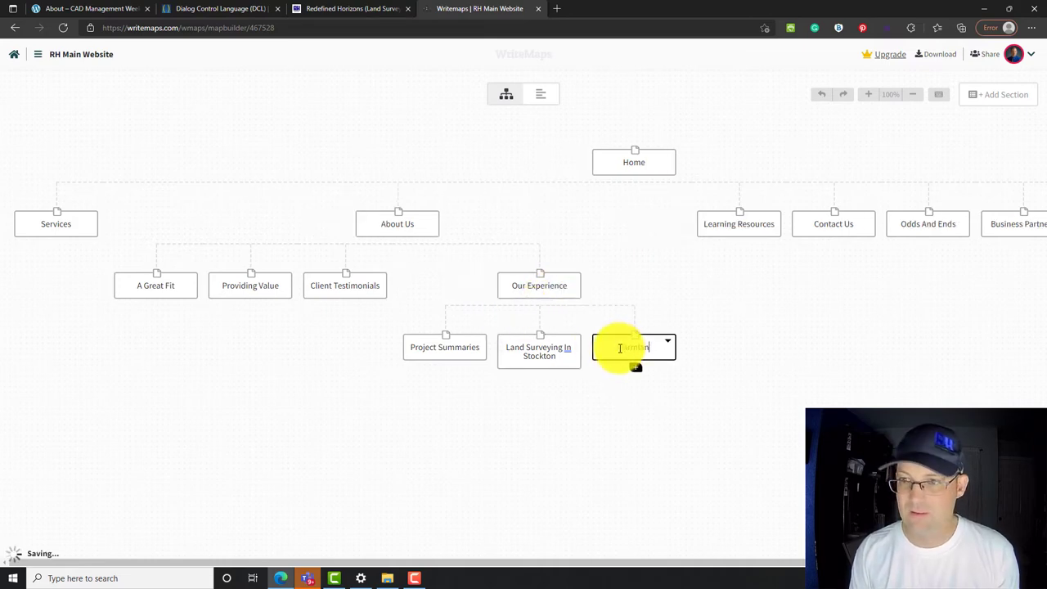
pyautogui.write('Farmland Surveys')
pyautogui.press('Return')
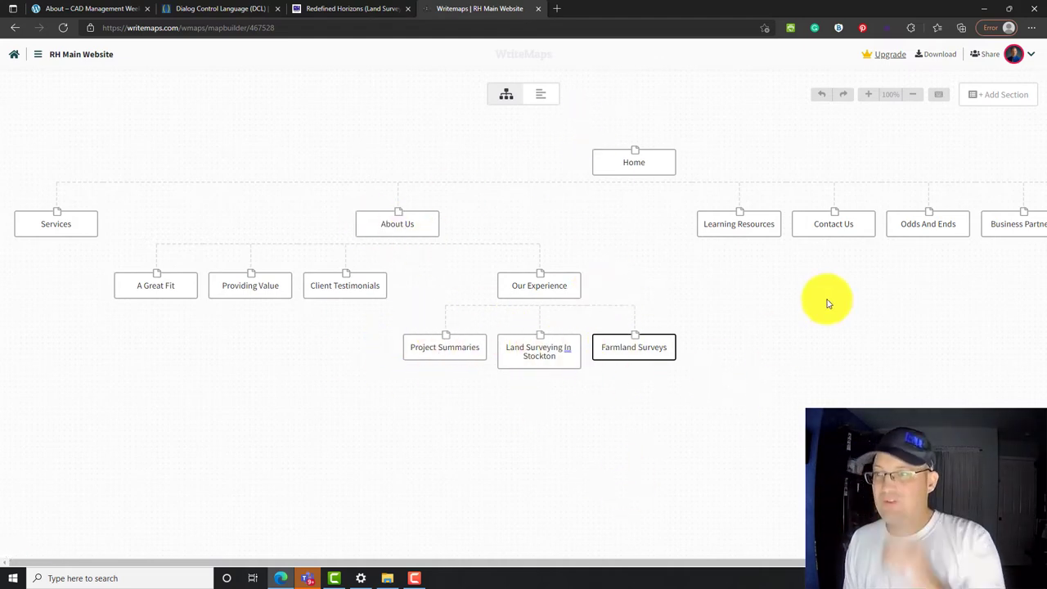
pyautogui.click(336, 12)
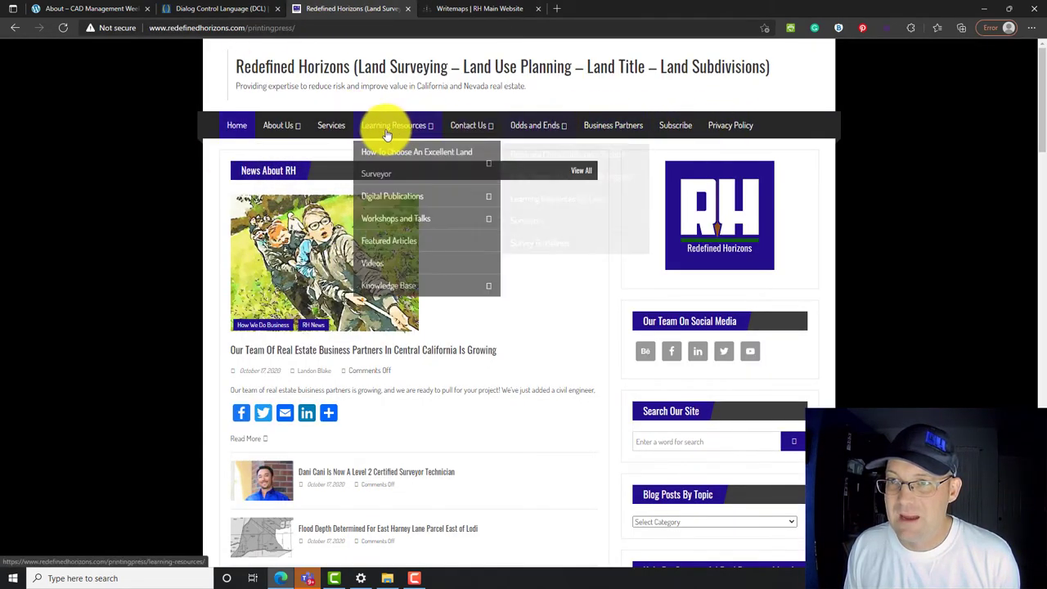
pyautogui.click(446, 8)
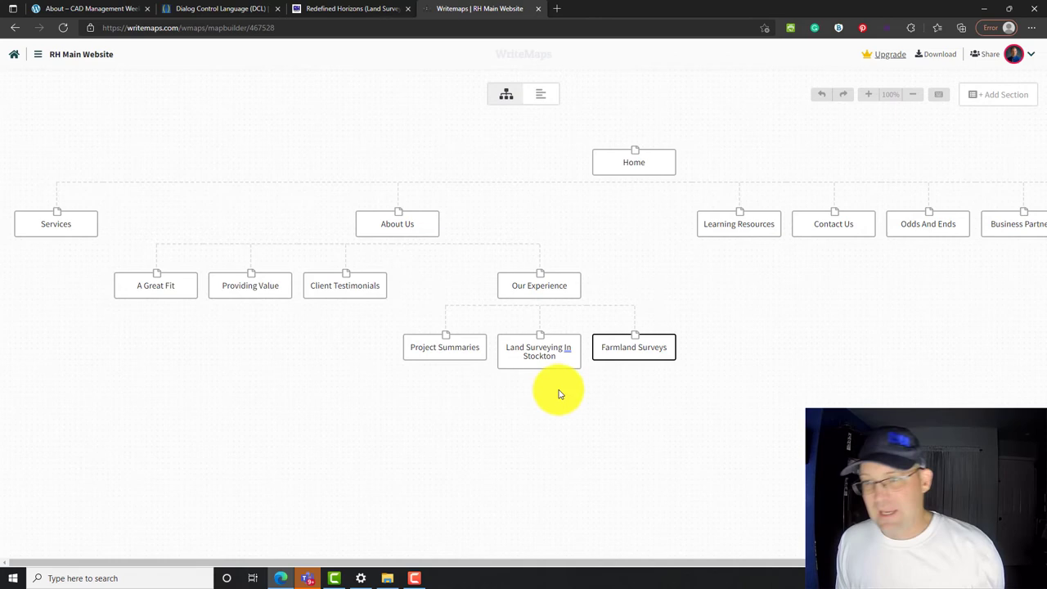
pyautogui.moveTo(381, 207)
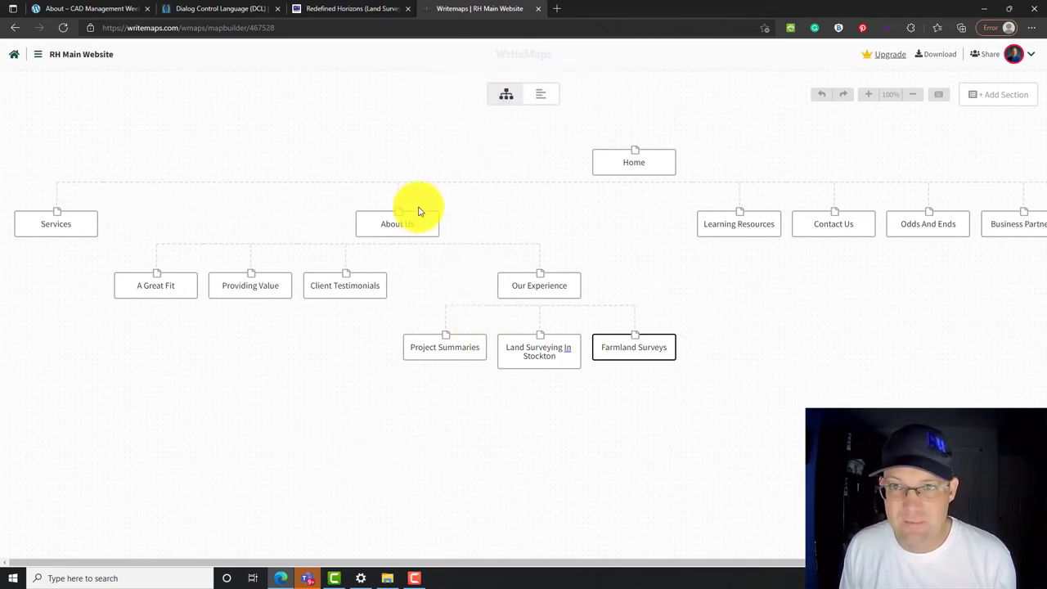
# Go to trello.com in a new tab and open the RH: Web Site board in the RH Marketing workspace.
pyautogui.click(555, 15)
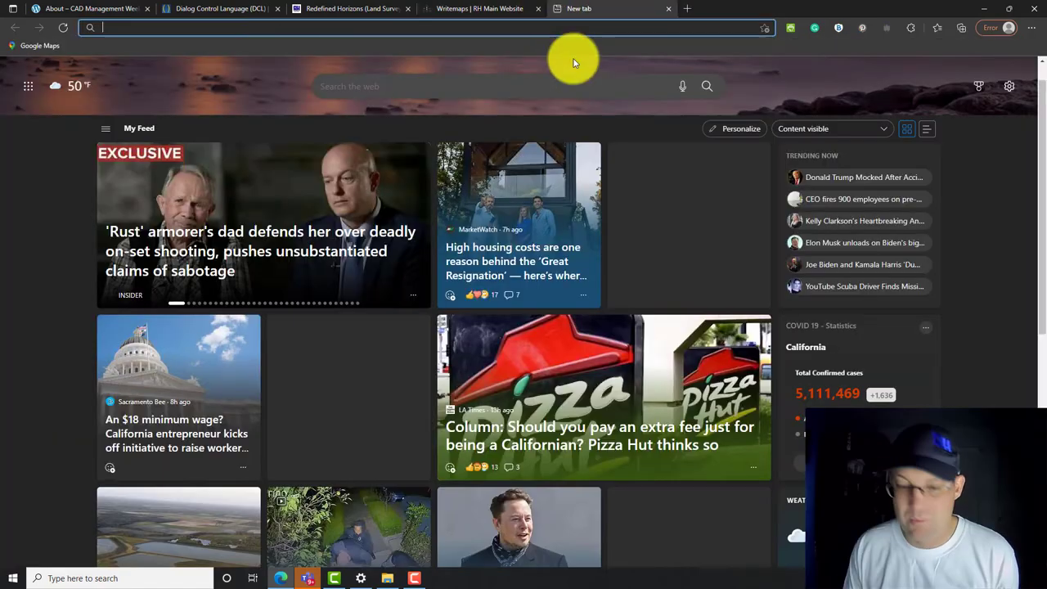
pyautogui.write('trello')
pyautogui.press('Return')
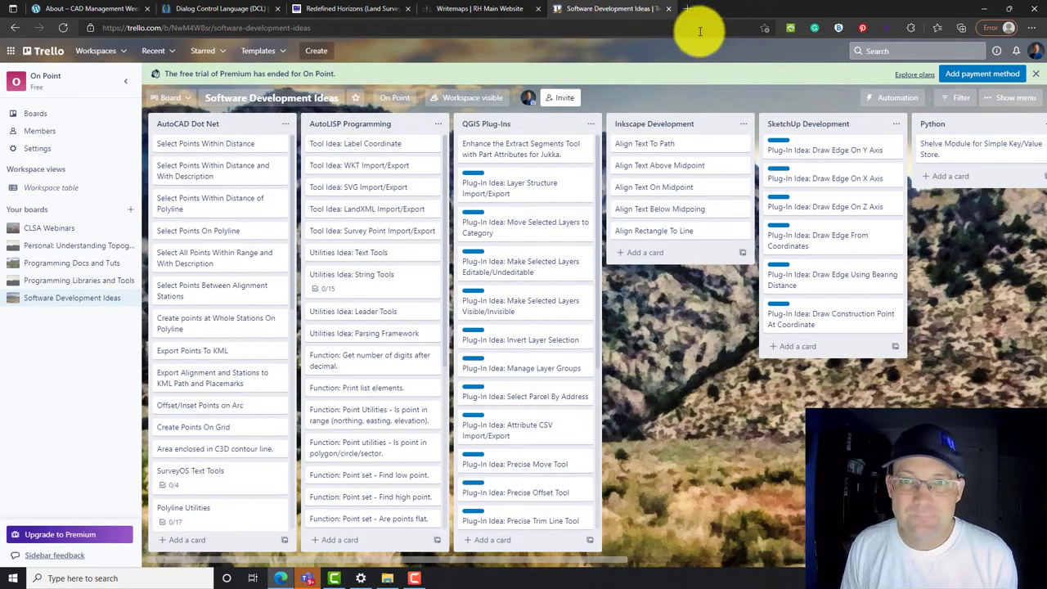
pyautogui.click(99, 49)
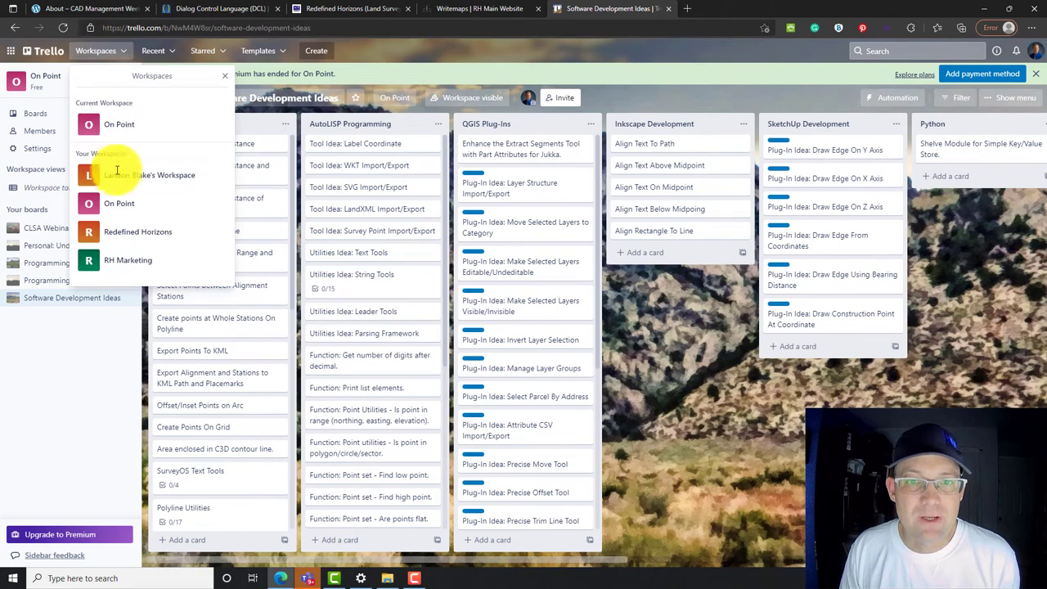
pyautogui.click(134, 261)
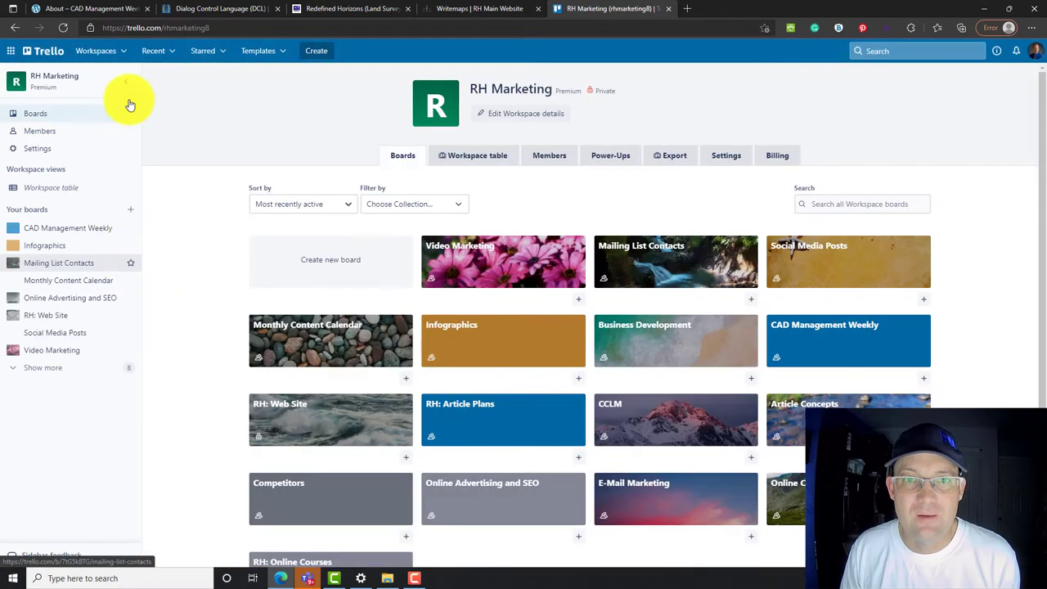
pyautogui.scroll(-1, 742, 225)
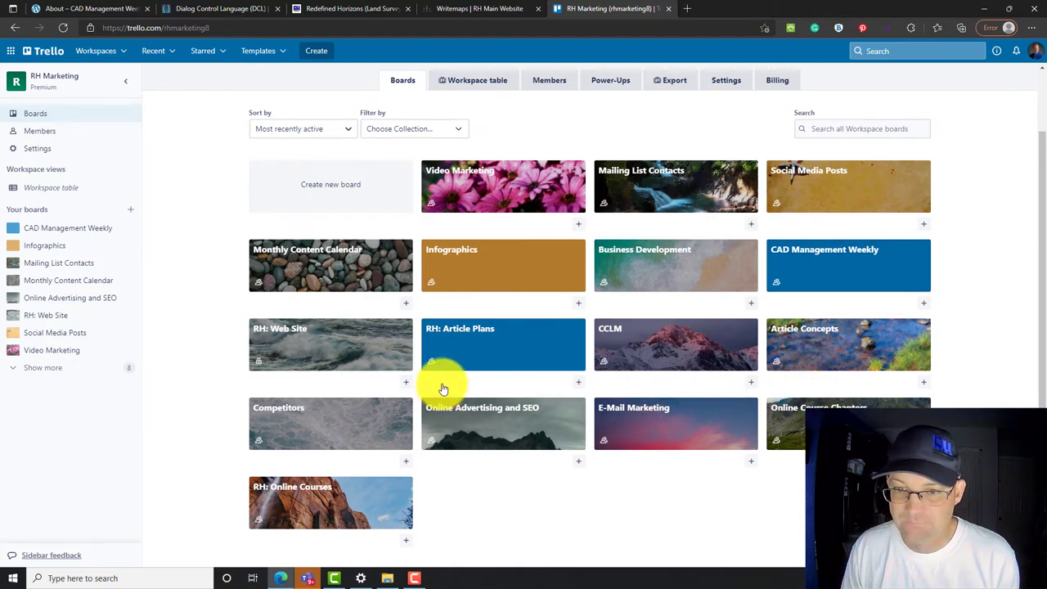
pyautogui.scroll(-1, 440, 385)
pyautogui.click(297, 306)
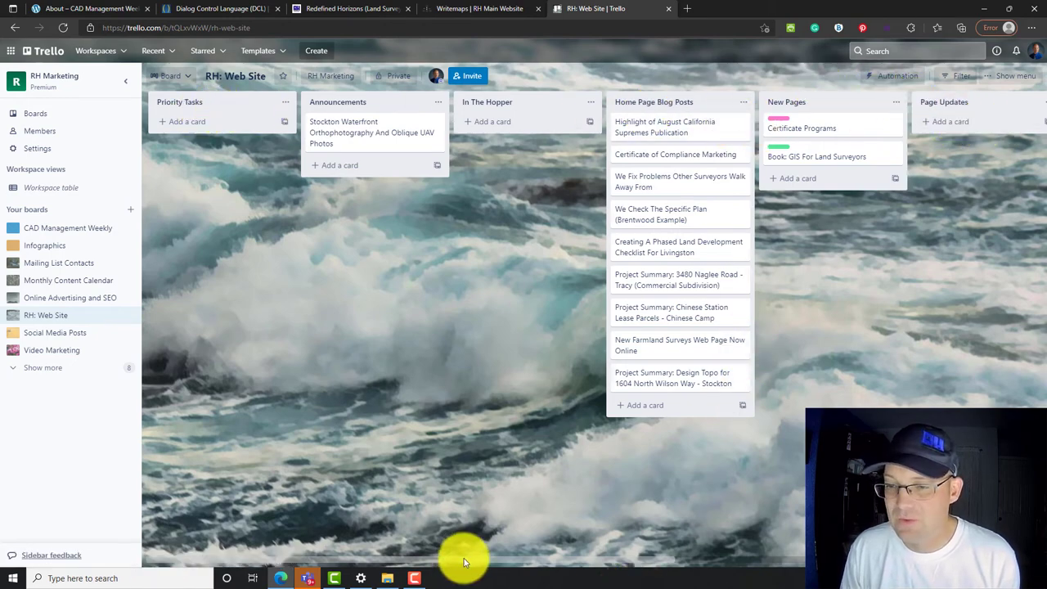
# Create the Web-Site Audit (To Do) and Web-Site Audit (Completed) lists after Completed Tasks.
pyautogui.moveTo(463, 561); pyautogui.dragTo(865, 553)
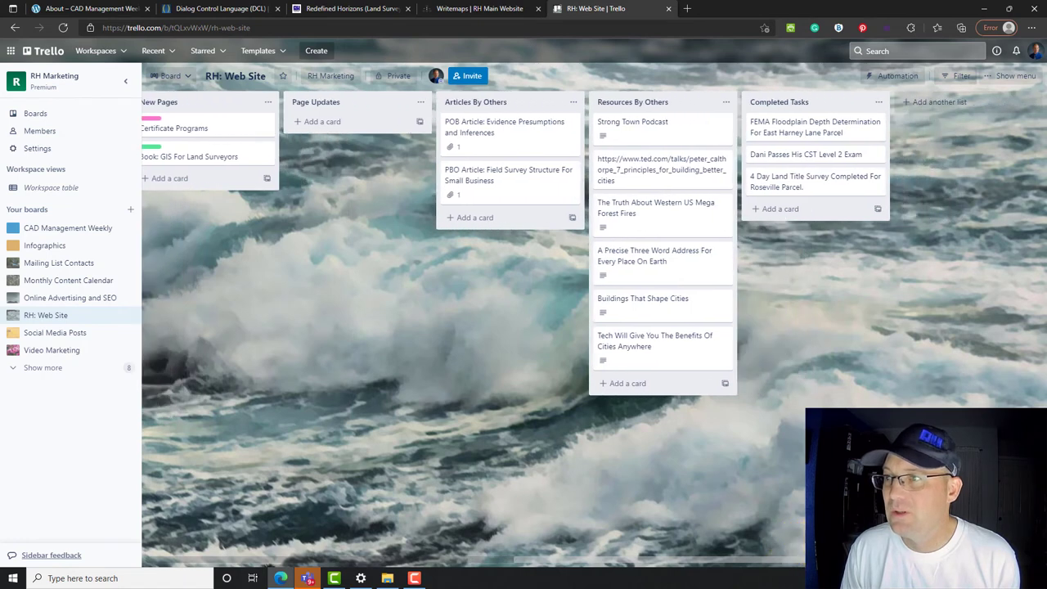
pyautogui.click(936, 103)
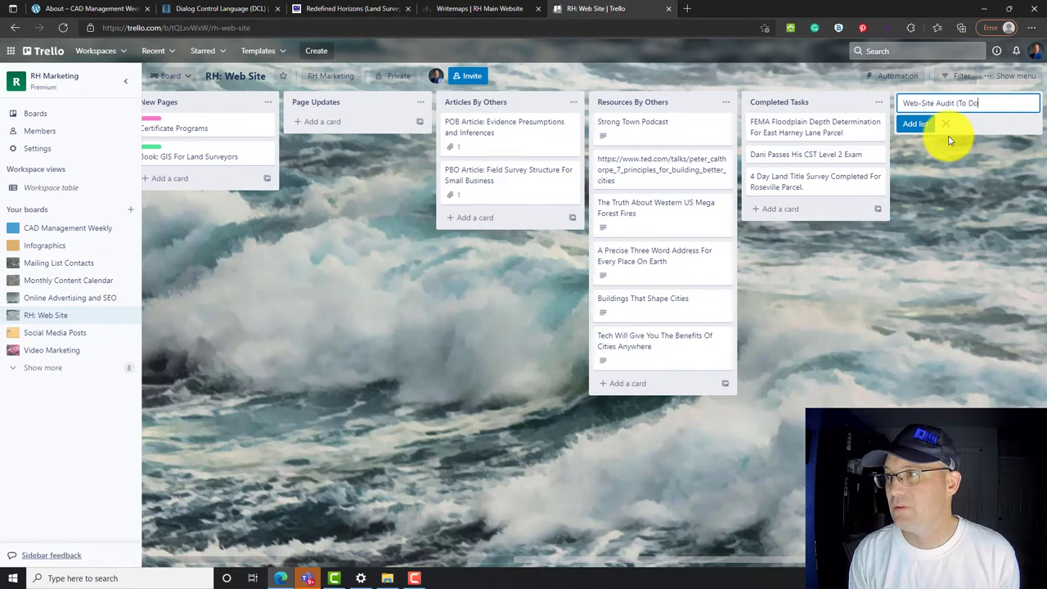
pyautogui.press('Return')
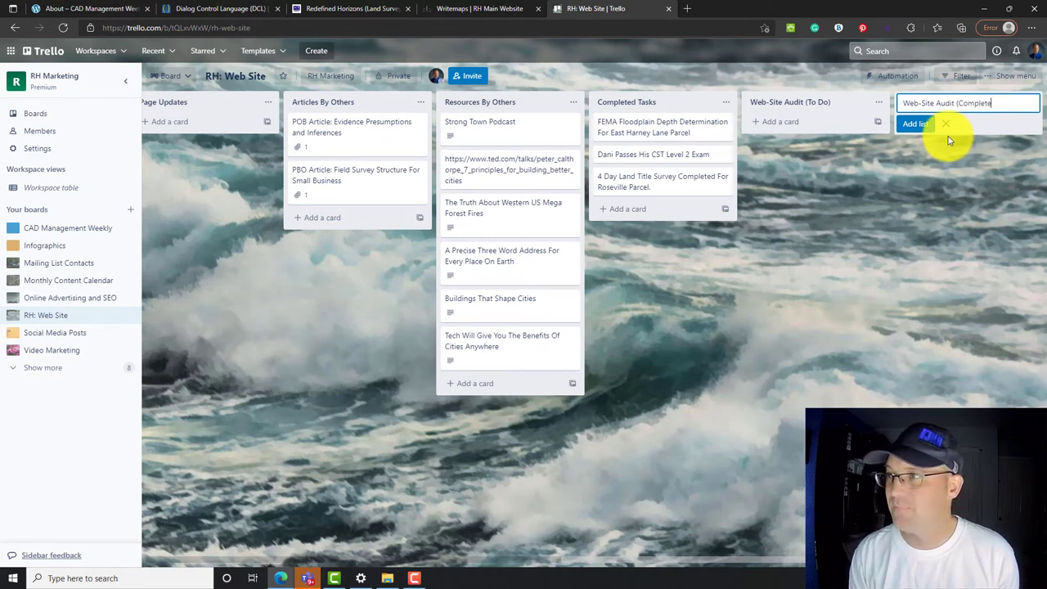
pyautogui.press('Return')
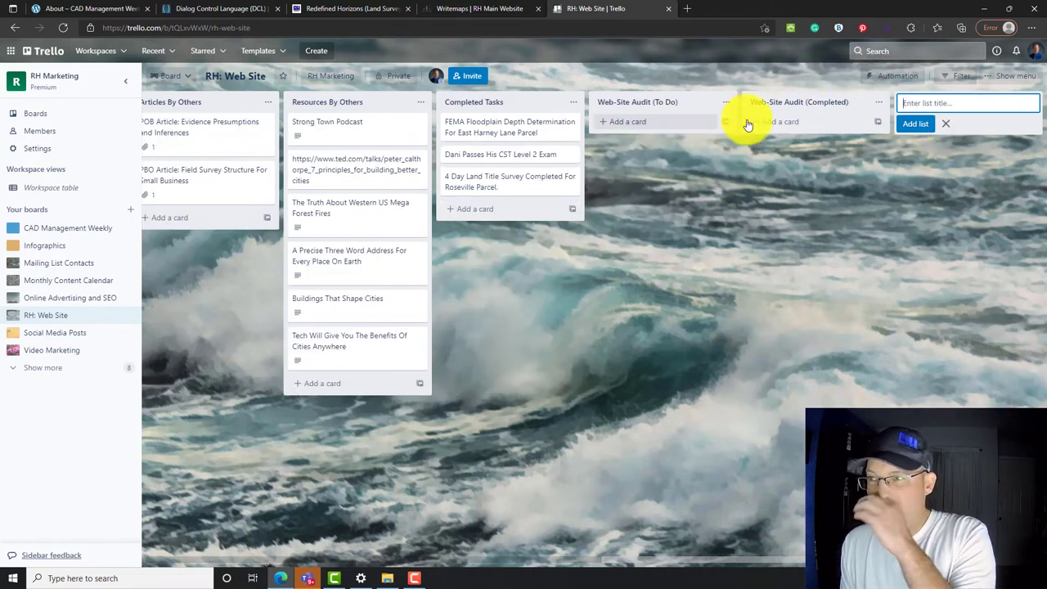
# Create a 'Page Audit Template' card in Web-Site Audit (To Do) and open its details.
pyautogui.click(631, 122)
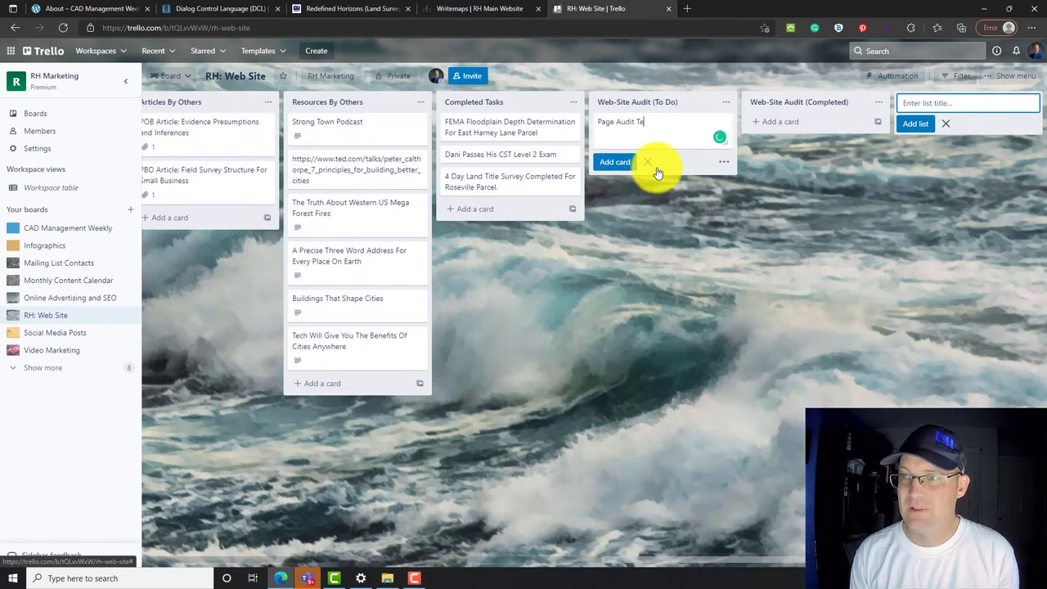
pyautogui.write('Page Audit Template')
pyautogui.press('Return')
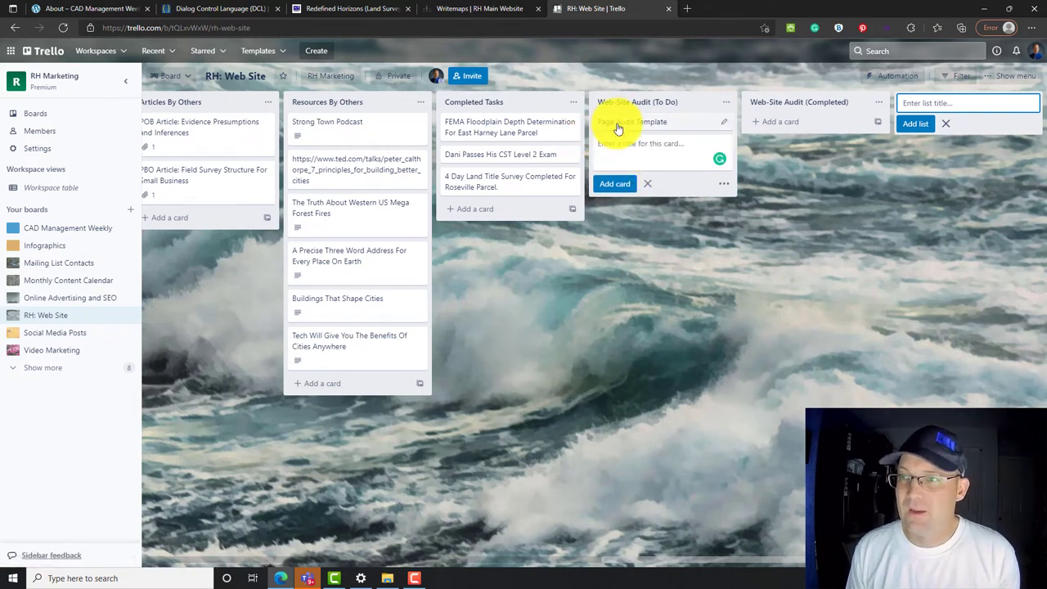
pyautogui.click(630, 126)
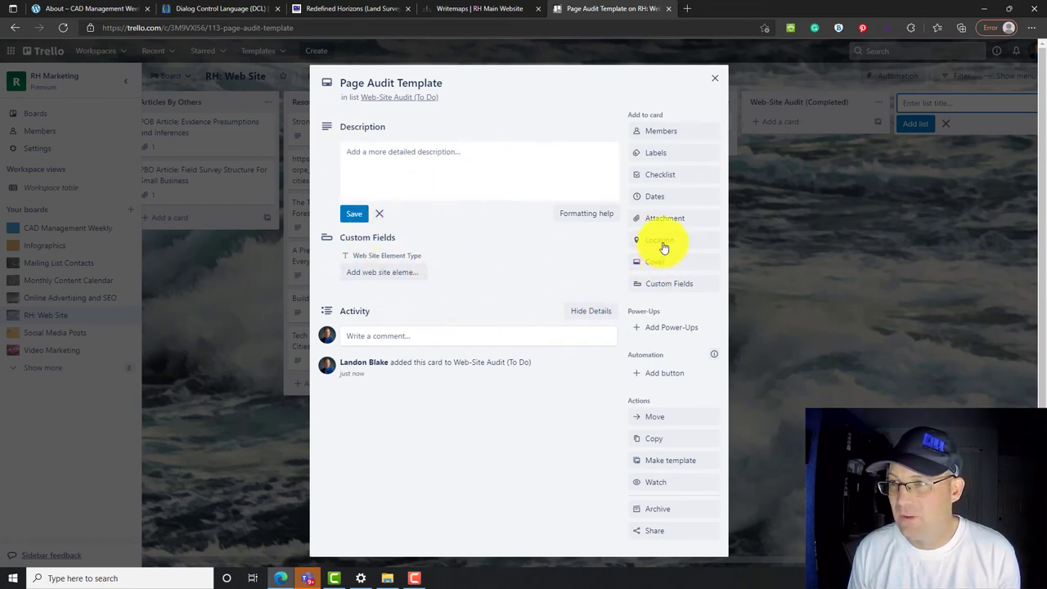
# Create an Audit Tasks checklist with spelling-and-grammar and 'Check for typos.' items.
pyautogui.click(667, 174)
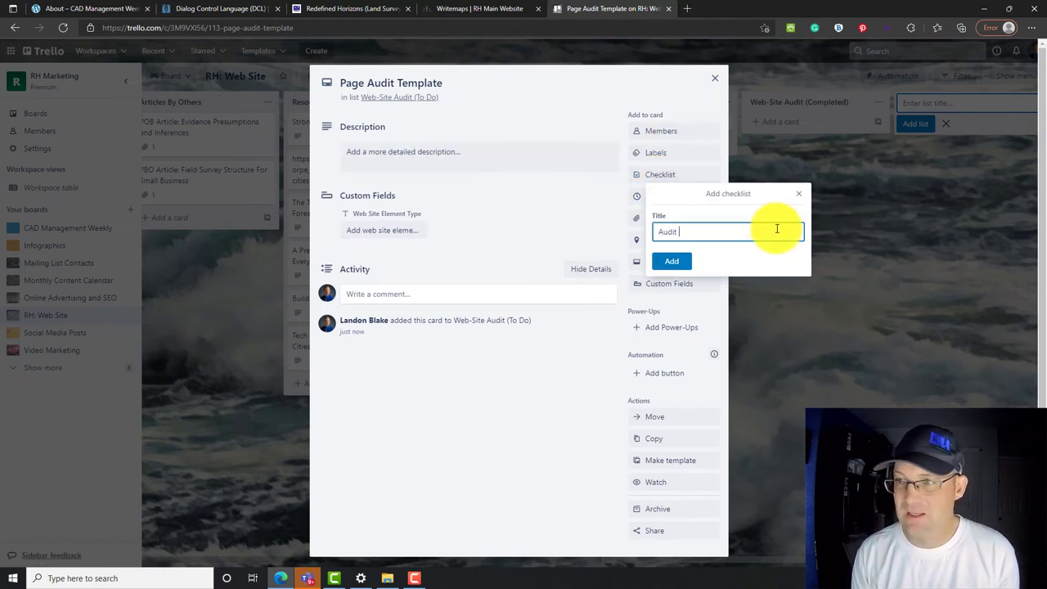
pyautogui.write('Audit Tasks')
pyautogui.press('Return')
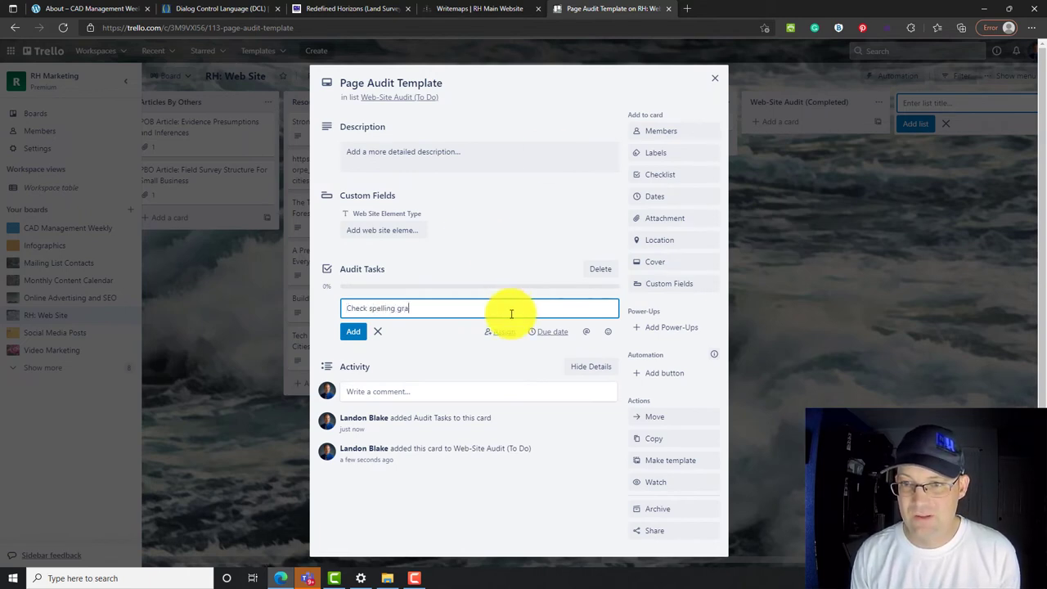
pyautogui.press('Return')
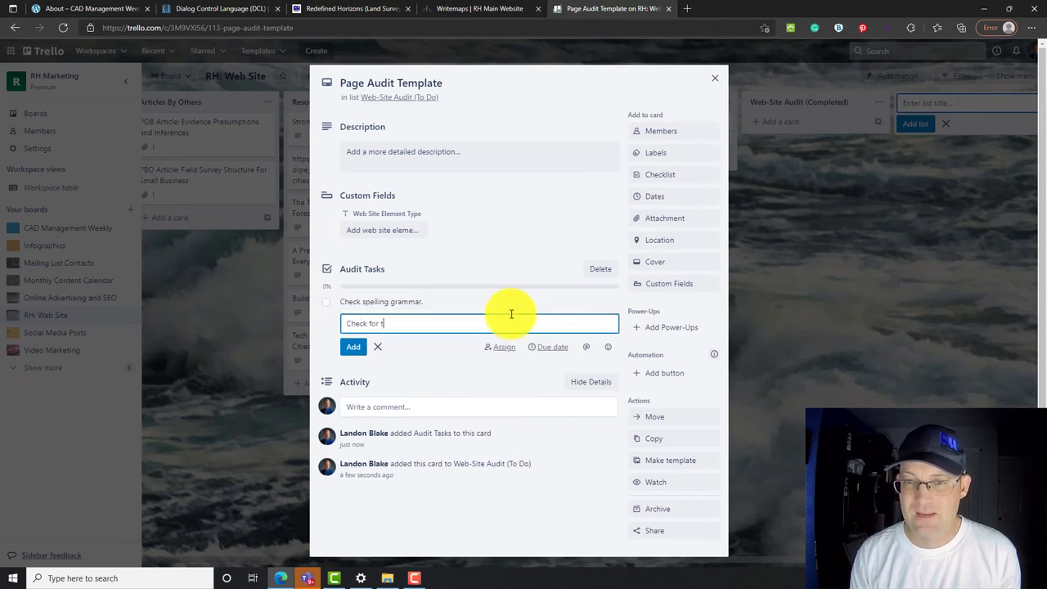
pyautogui.write('Check for typos.')
pyautogui.press('Return')
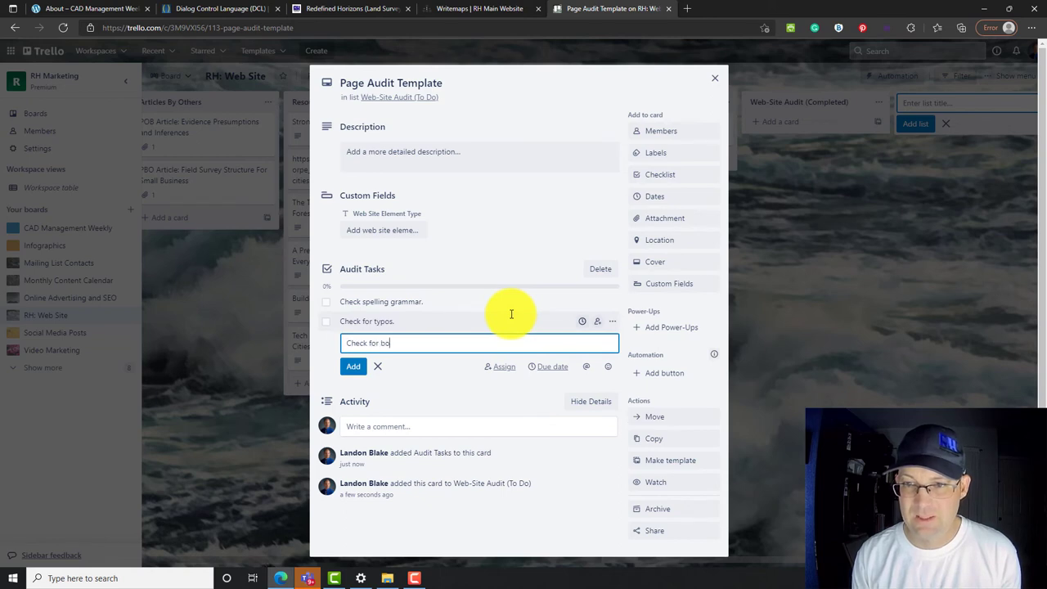
# Add the broken links, internal and external linking opportunities, and 'Check for updated picture.' items.
pyautogui.write('Check for broken links.')
pyautogui.press('Return')
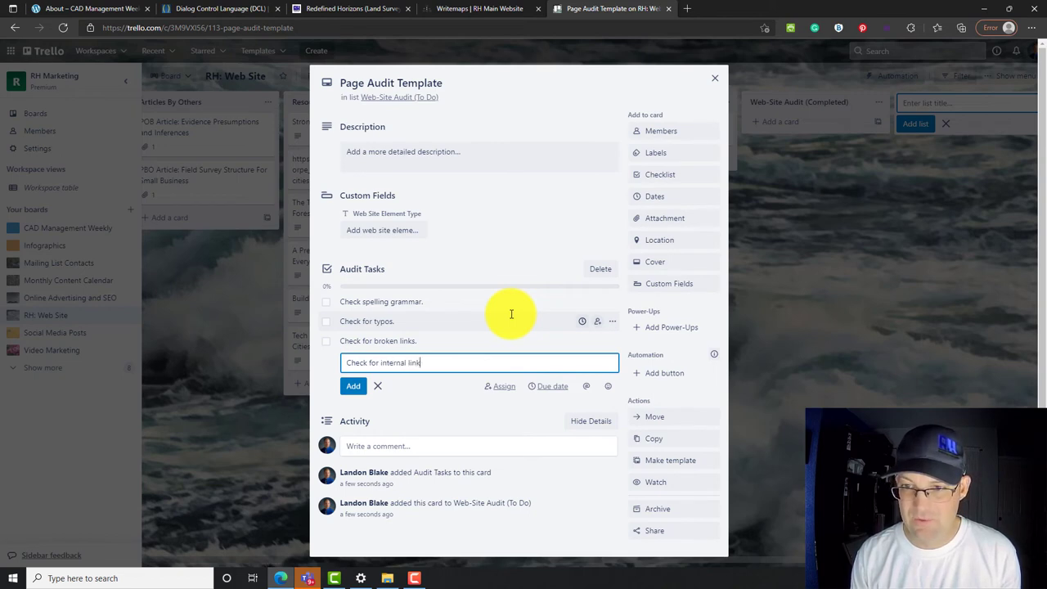
pyautogui.write('Check for internal linking opportunitie')
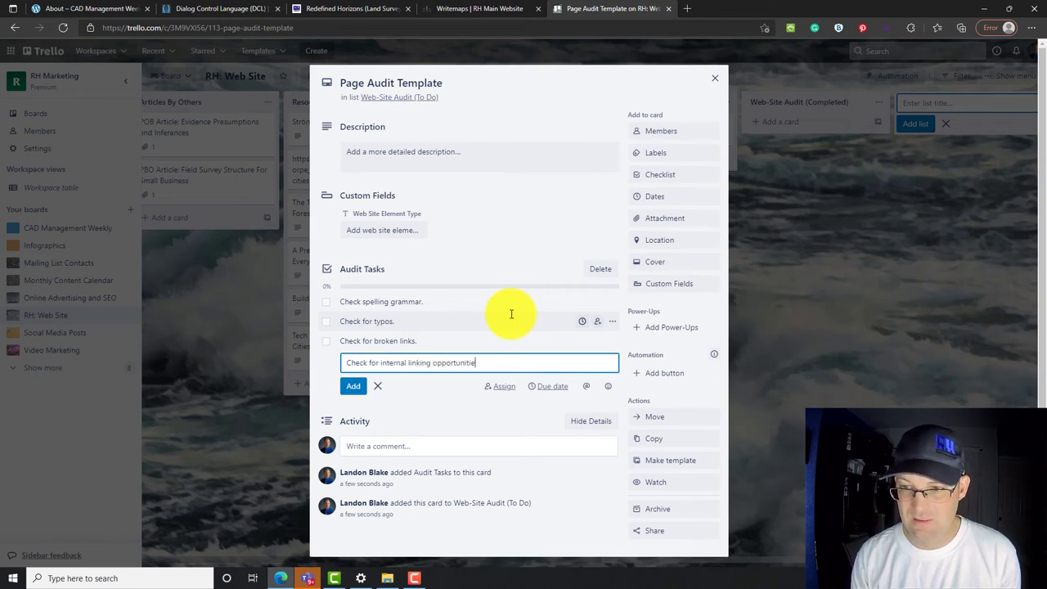
pyautogui.write('s.')
pyautogui.press('Return')
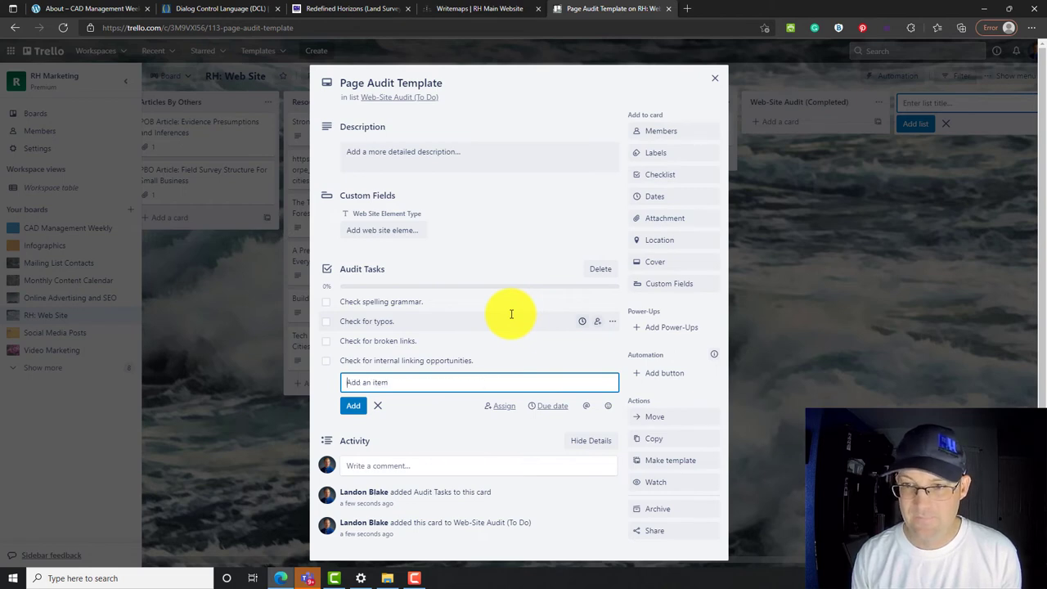
pyautogui.write('Check for external linking opportunities.')
pyautogui.press('Return')
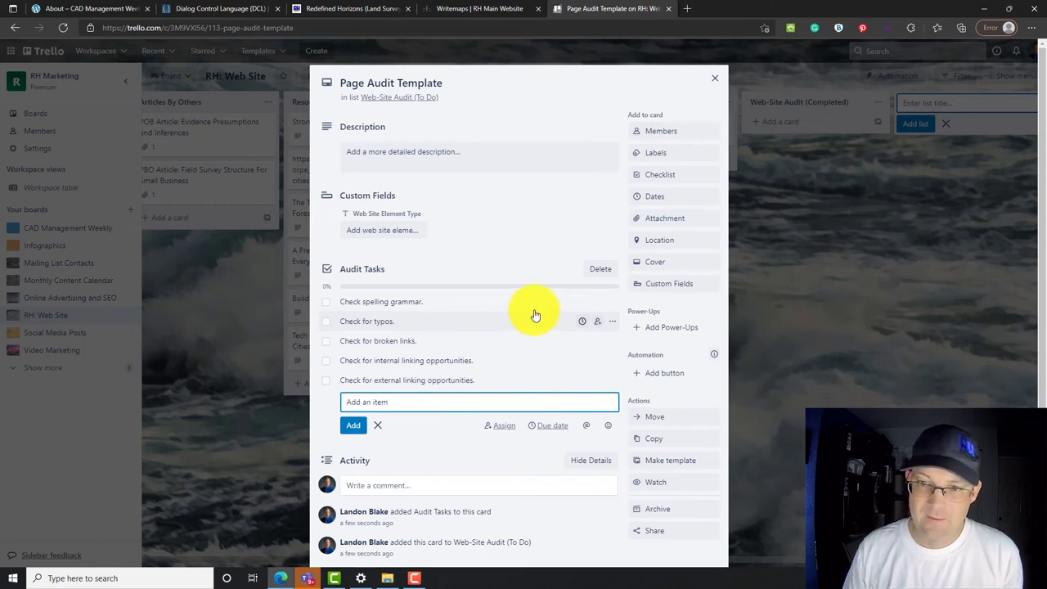
pyautogui.click(376, 427)
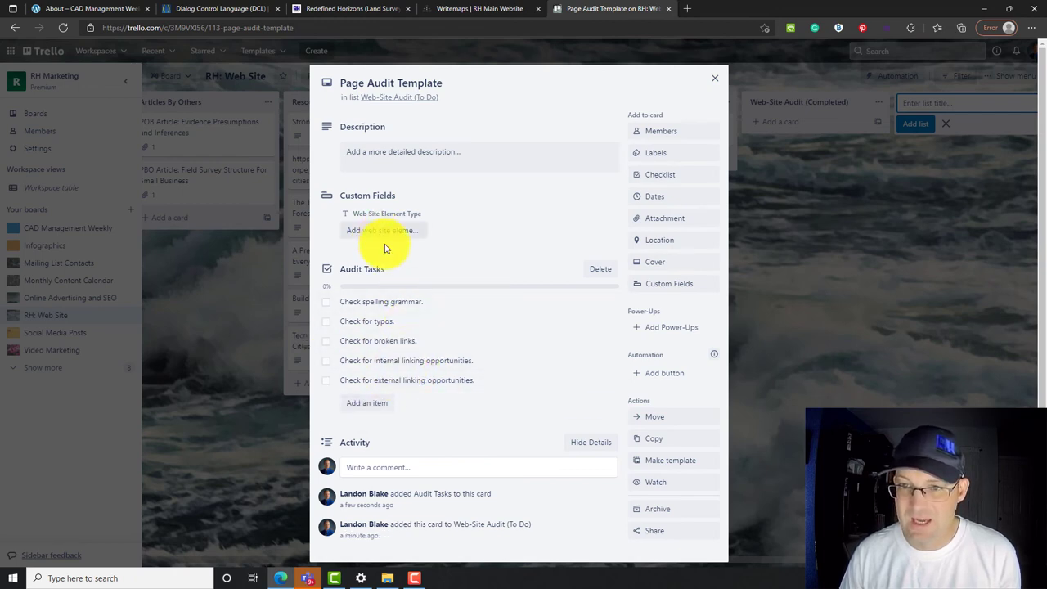
pyautogui.click(369, 406)
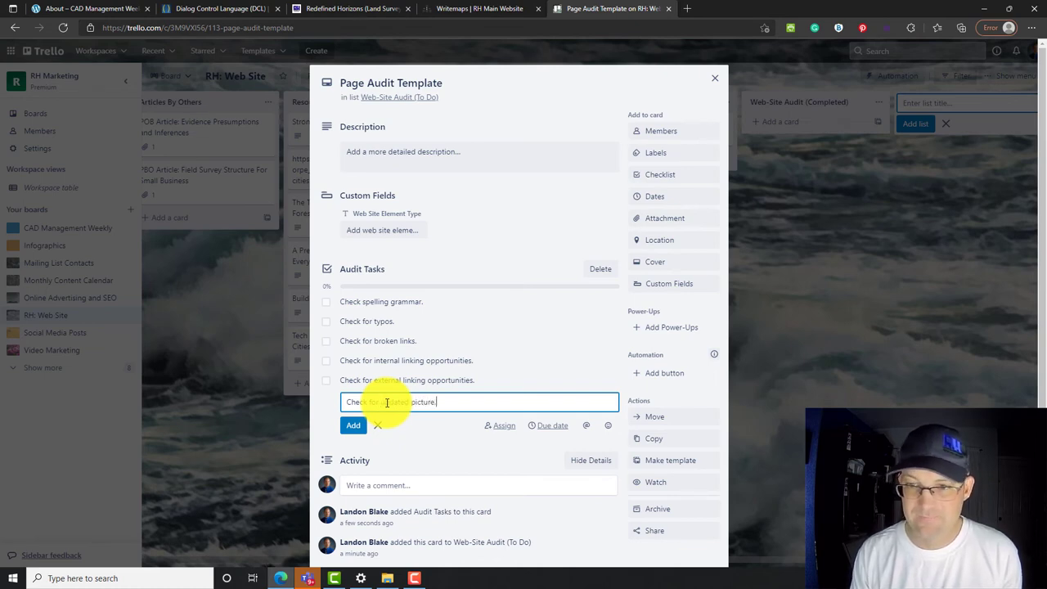
pyautogui.click(353, 426)
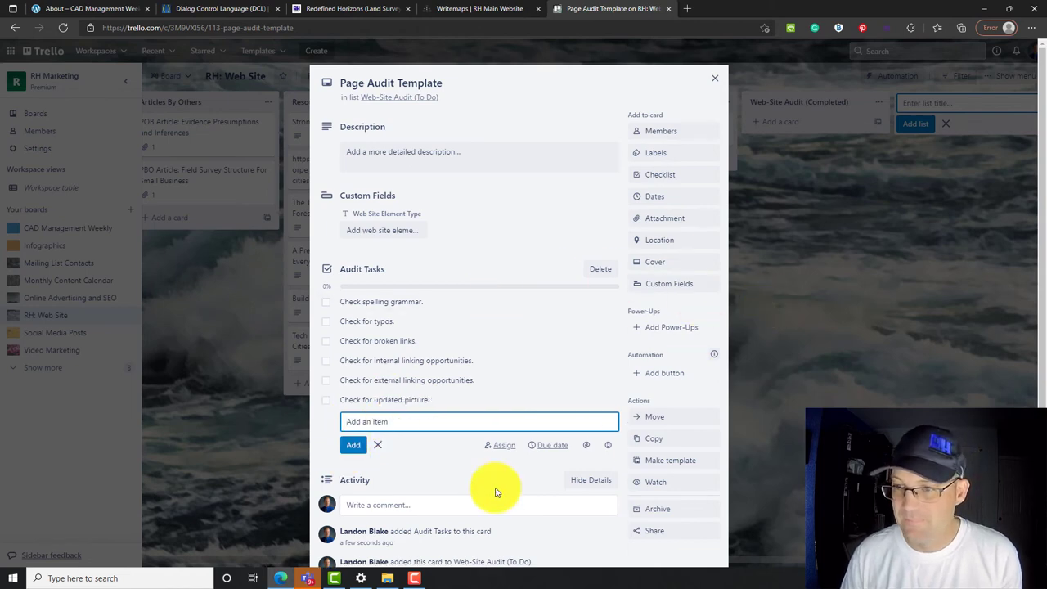
# Copy the Page Audit Template card three times with its checklist, then switch to the RH Main Website sitemap.
pyautogui.click(714, 78)
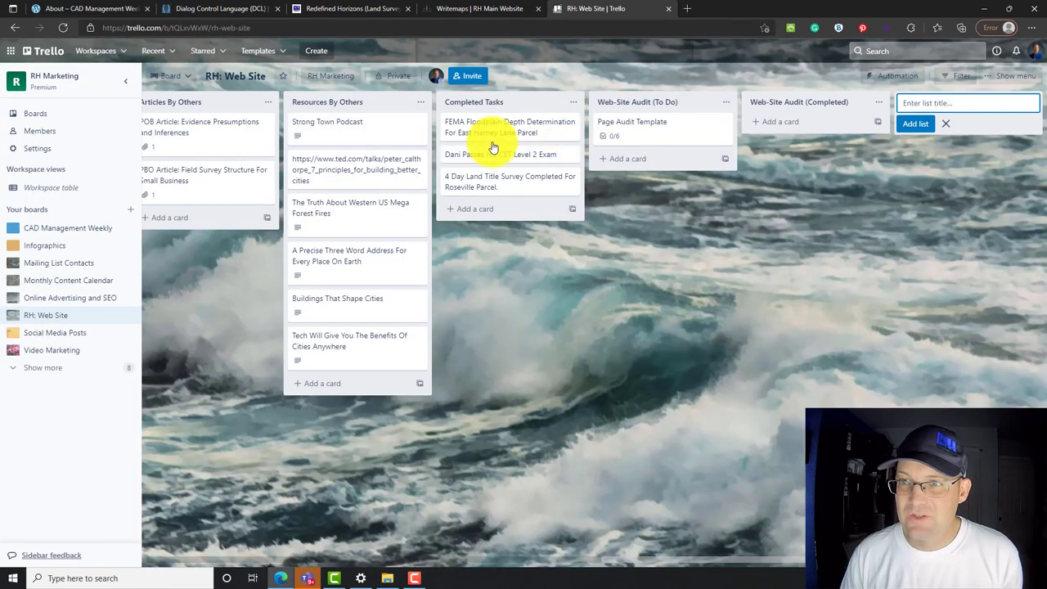
pyautogui.click(643, 133)
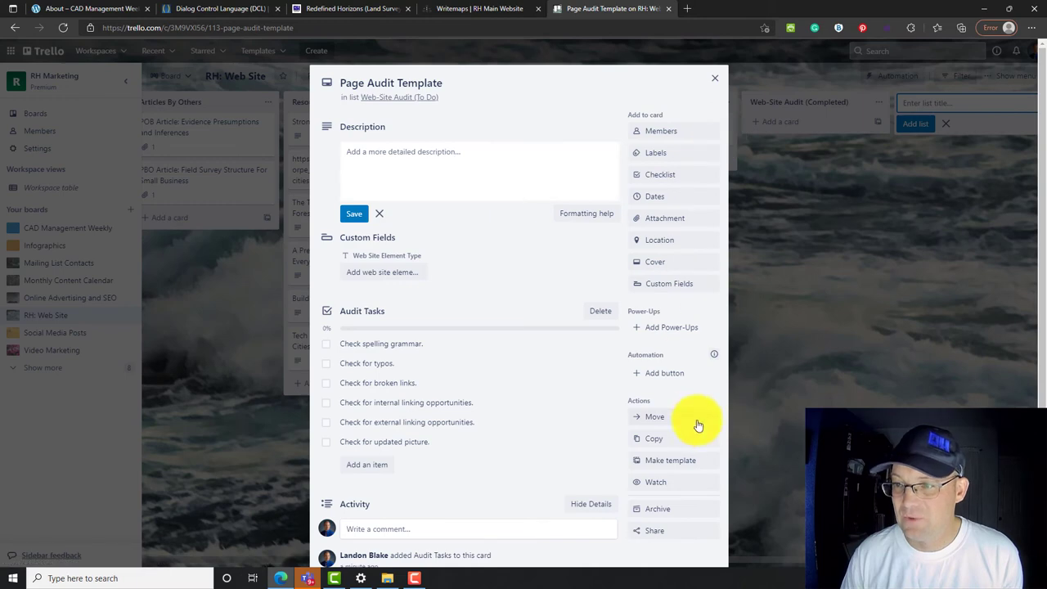
pyautogui.click(687, 447)
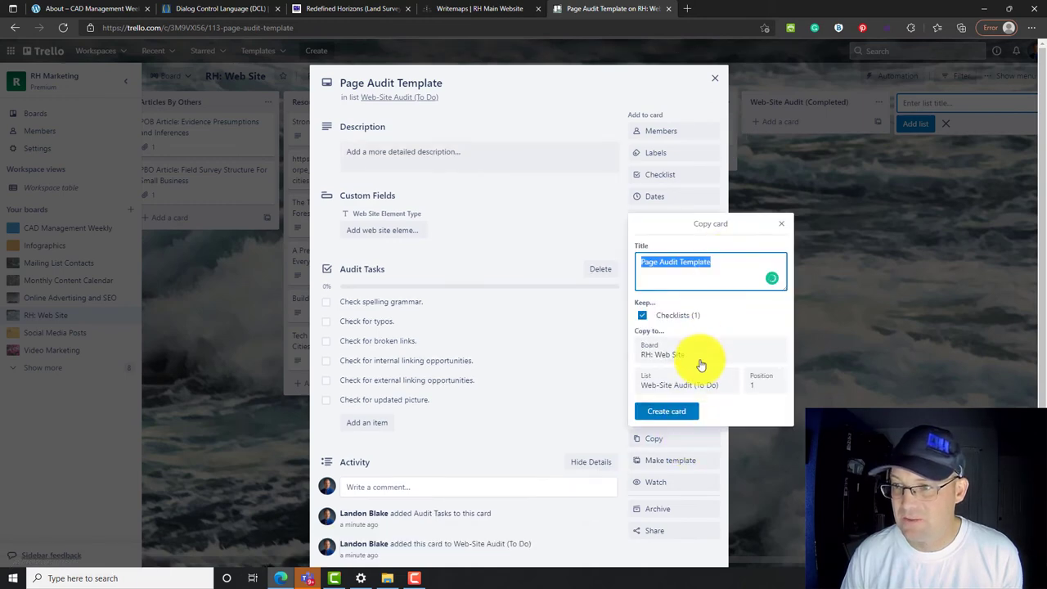
pyautogui.click(684, 419)
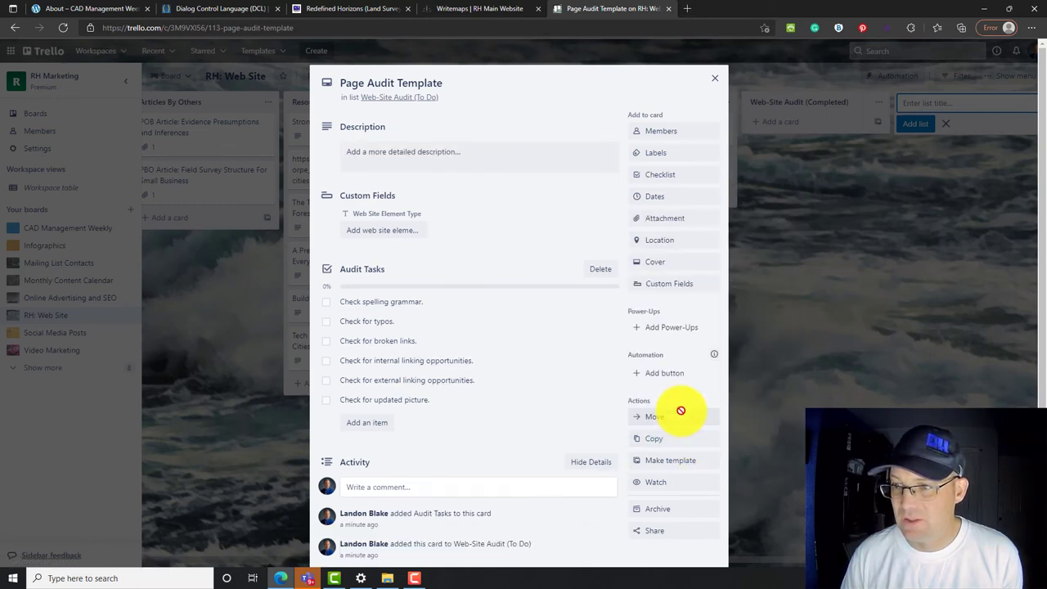
pyautogui.click(671, 448)
pyautogui.click(671, 410)
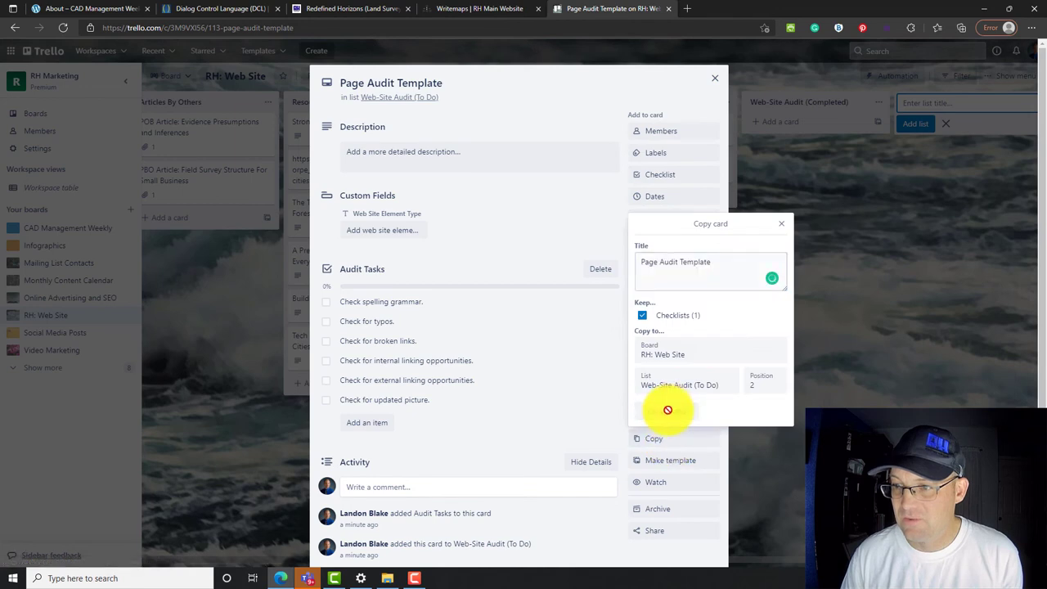
pyautogui.click(666, 443)
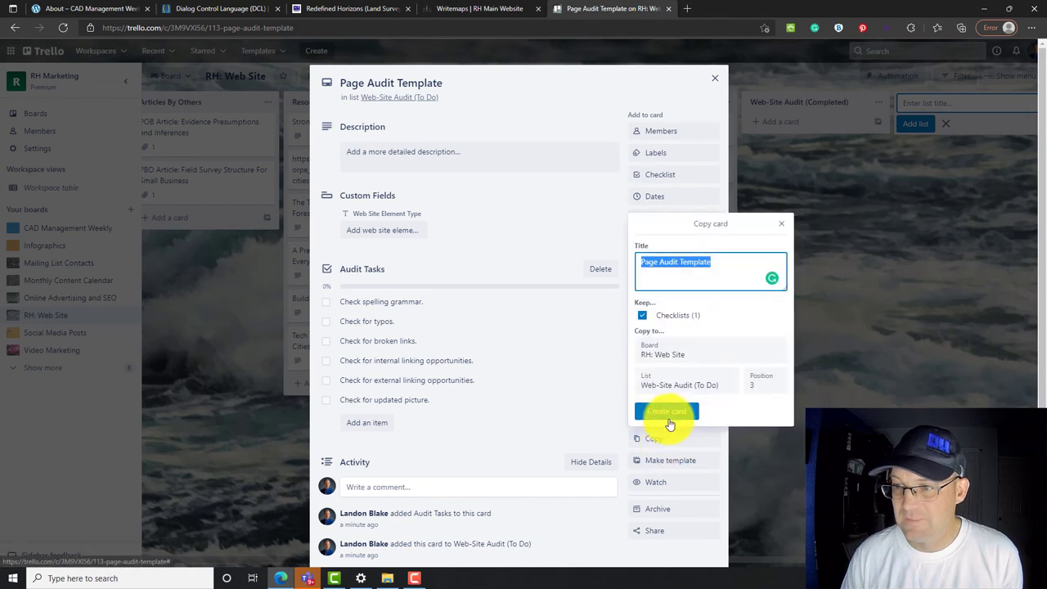
pyautogui.click(666, 417)
pyautogui.click(718, 76)
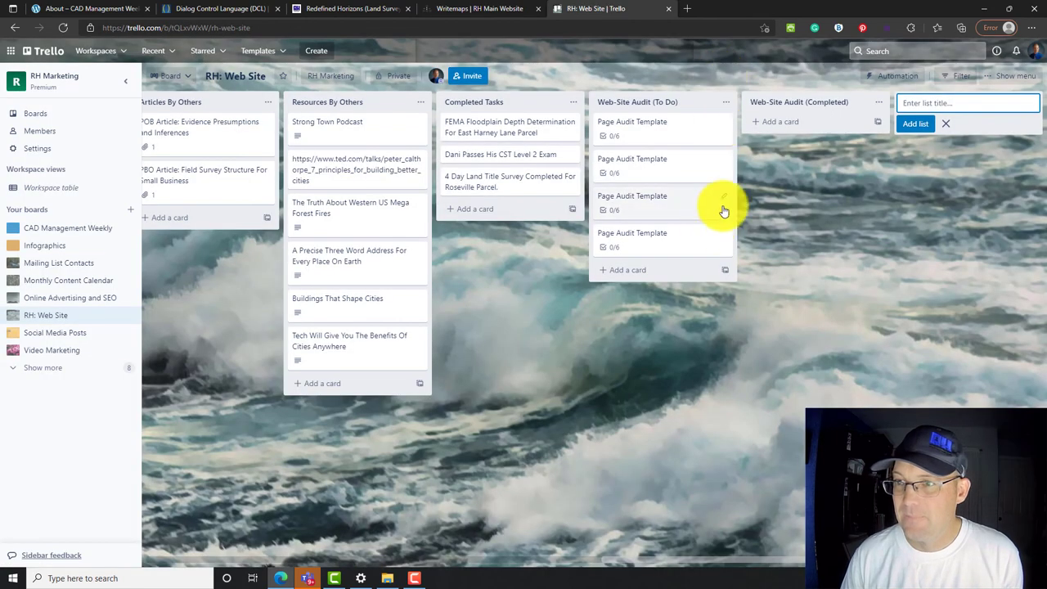
pyautogui.click(479, 9)
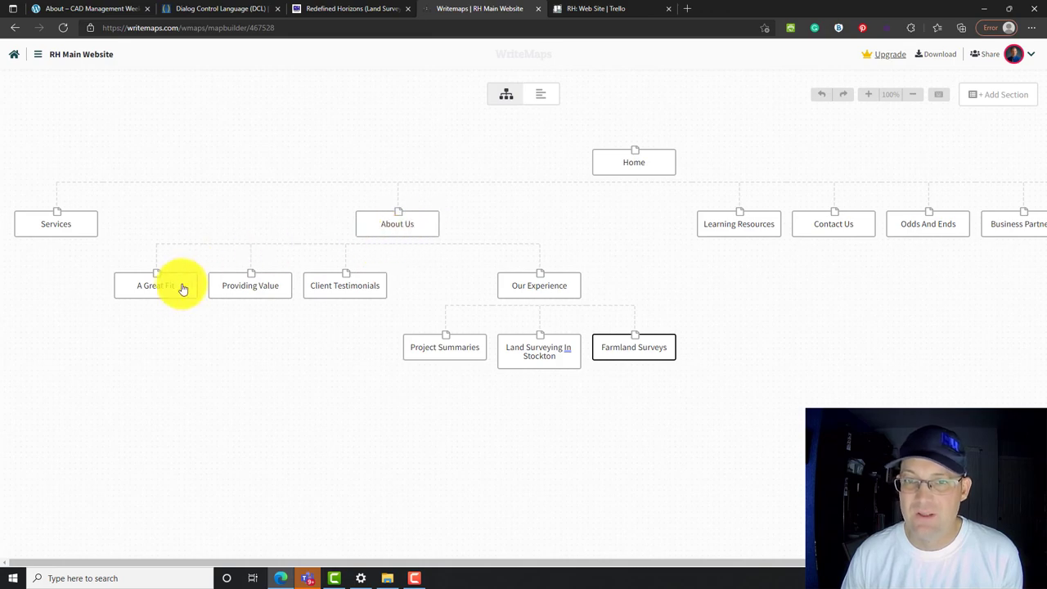
# Back in Trello, rename the first template copy to 'About Us'.
pyautogui.click(624, 9)
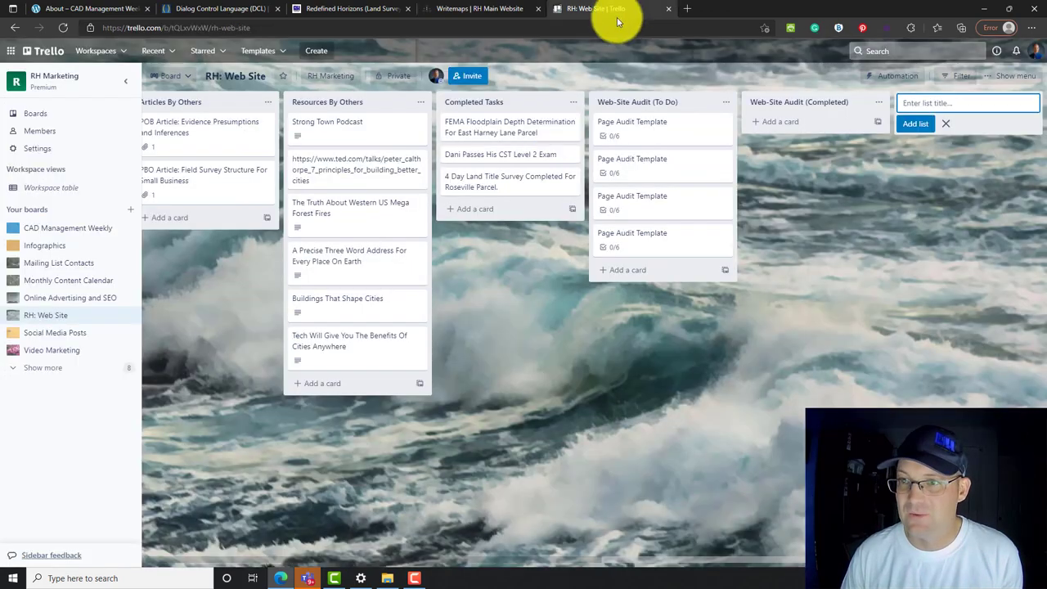
pyautogui.click(635, 166)
pyautogui.moveTo(445, 82); pyautogui.dragTo(227, 70)
pyautogui.write('About Us')
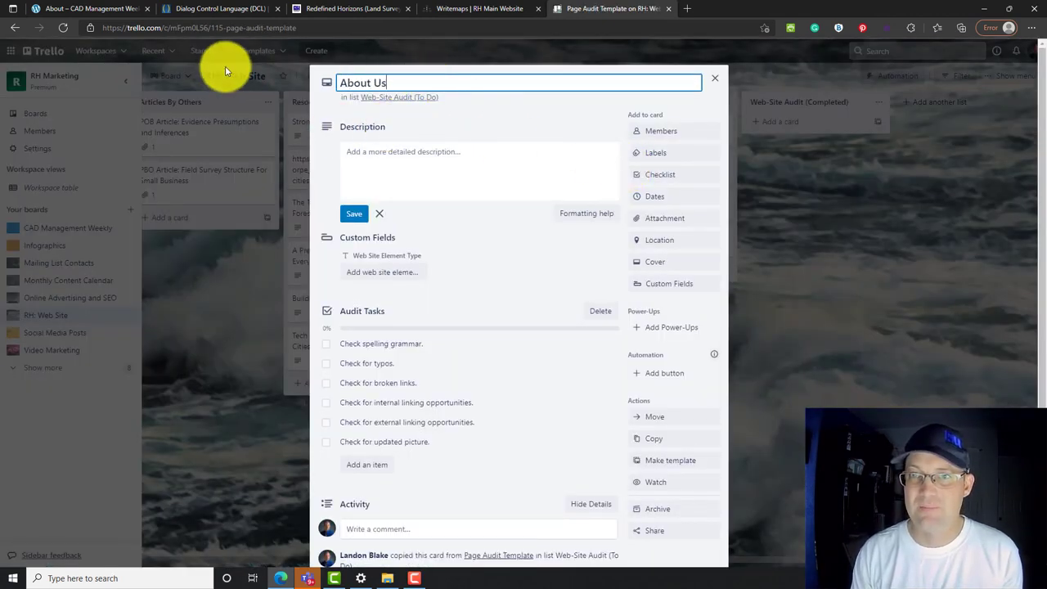
pyautogui.press('Return')
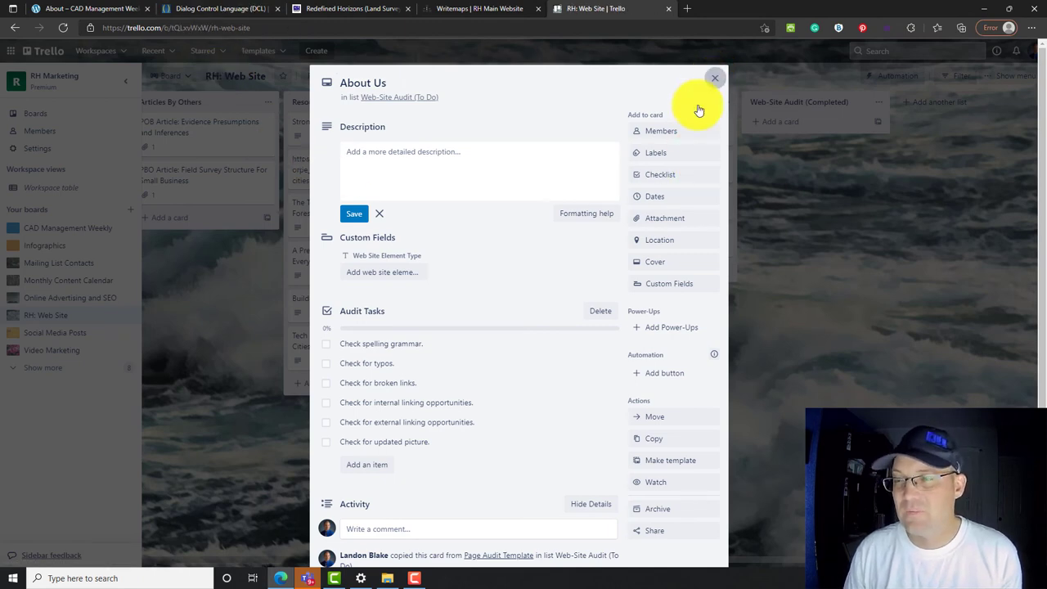
pyautogui.click(715, 78)
pyautogui.click(650, 174)
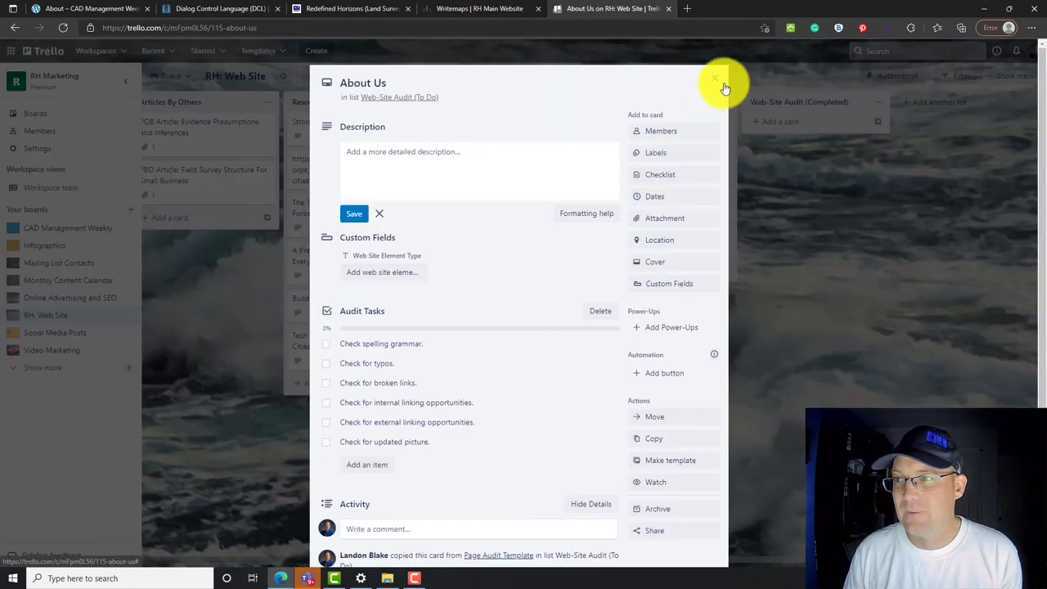
pyautogui.click(723, 86)
# Rename the second template copy to 'A Great Fit'.
pyautogui.click(671, 204)
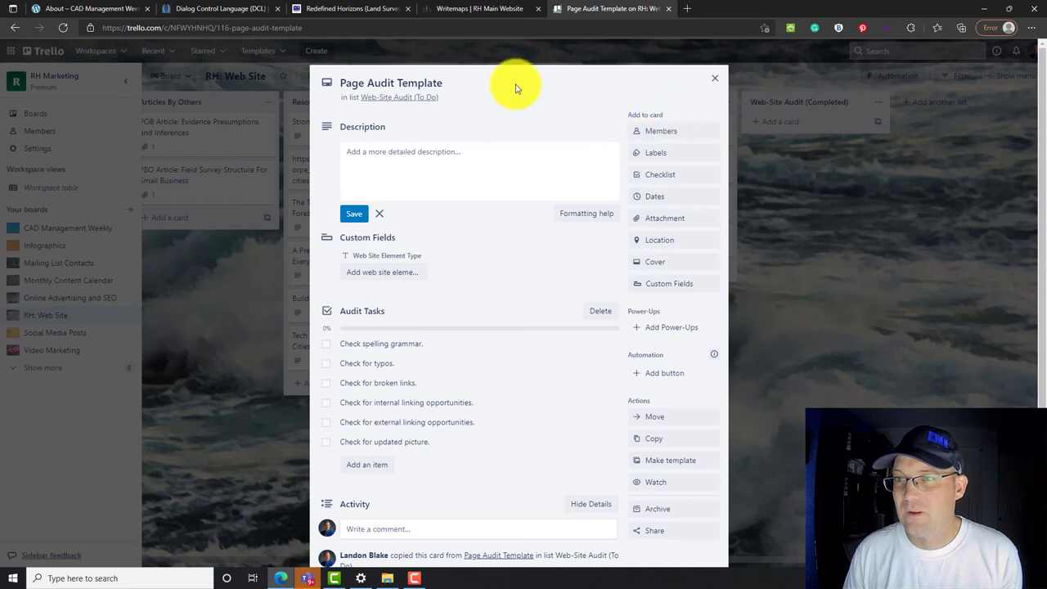
pyautogui.click(444, 83)
pyautogui.hotkey('ctrl', 'a')
pyautogui.write('A G')
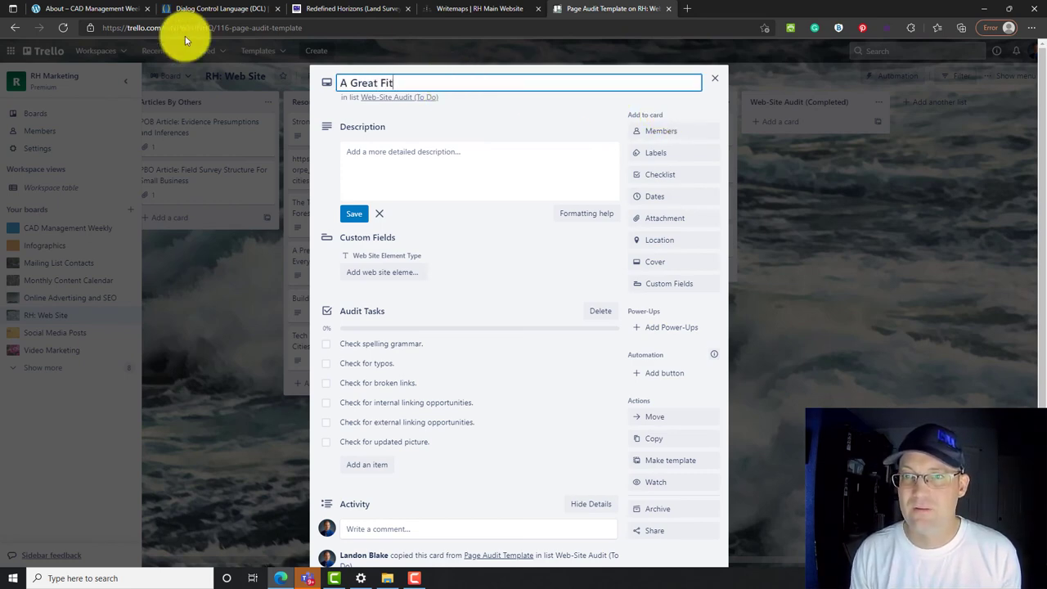
pyautogui.click(715, 79)
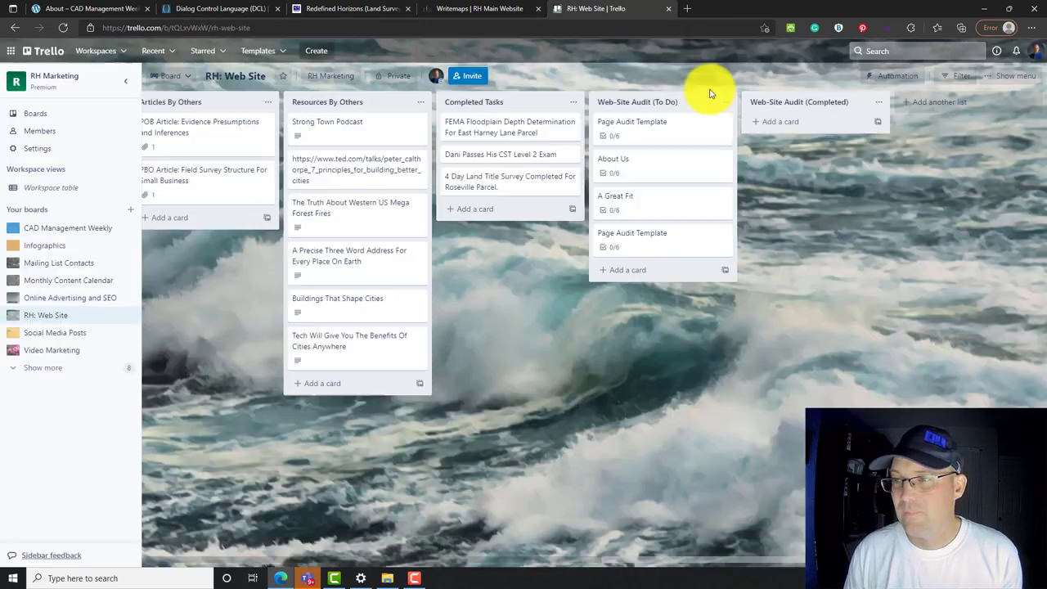
# Rename the third copy to 'Providing Value', then try dragging About Us toward Completed.
pyautogui.click(643, 237)
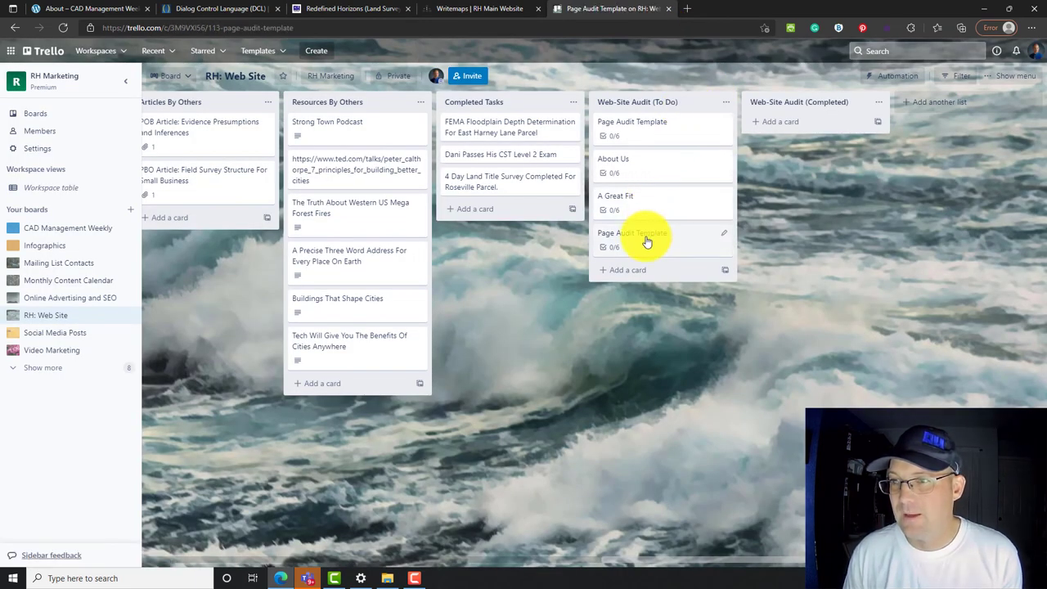
pyautogui.click(463, 85)
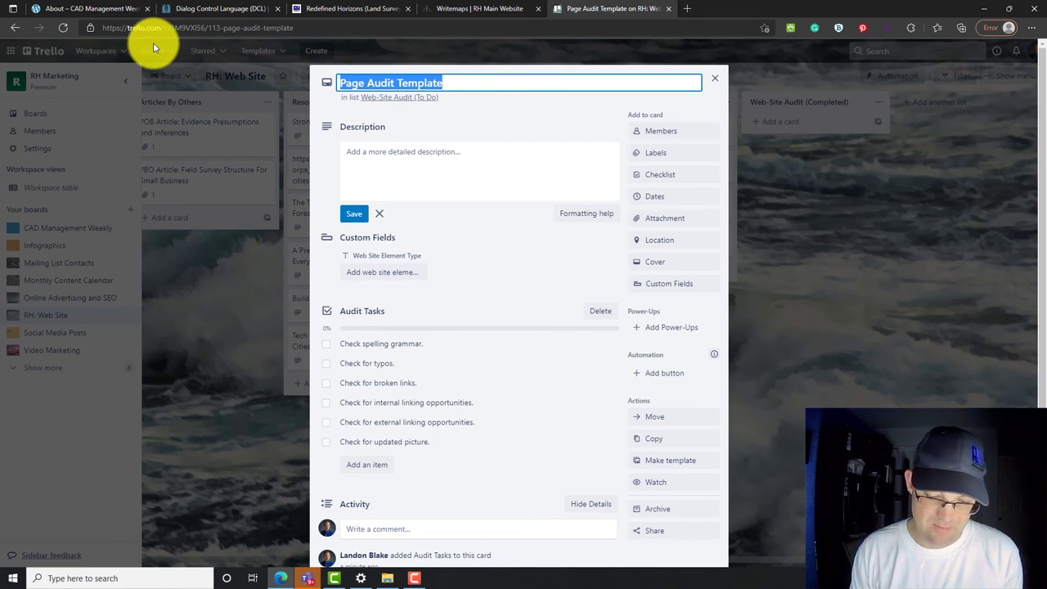
pyautogui.write('P')
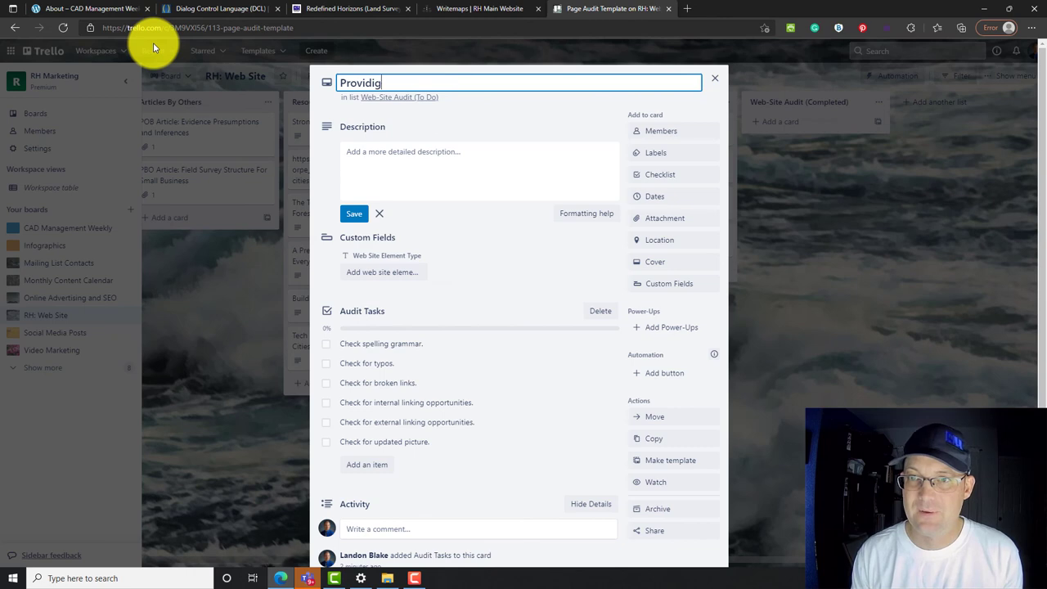
pyautogui.write('roviding Value')
pyautogui.press('Return')
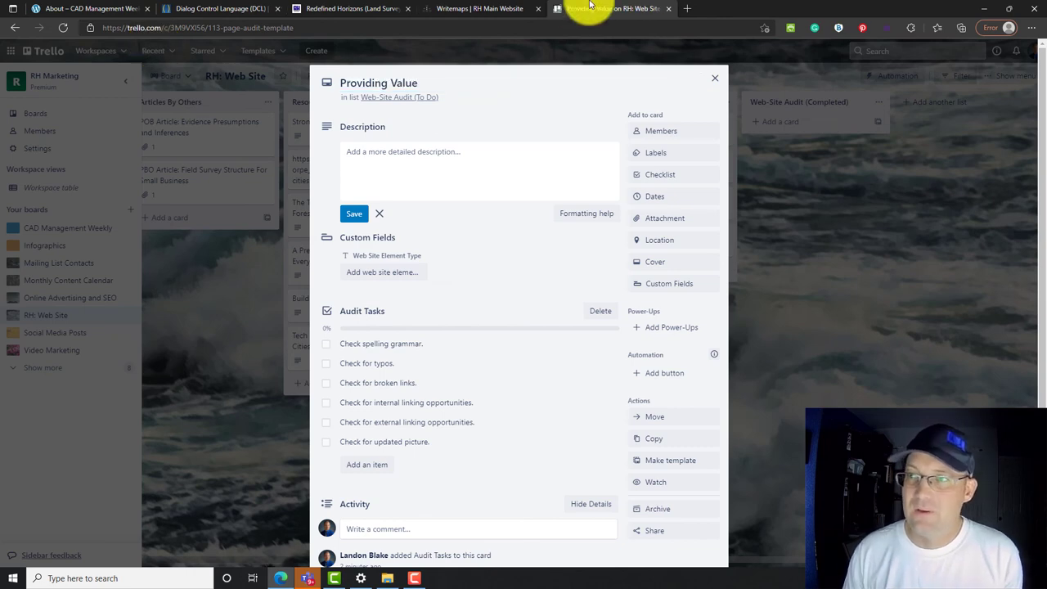
pyautogui.click(717, 84)
pyautogui.moveTo(645, 164); pyautogui.dragTo(674, 168)
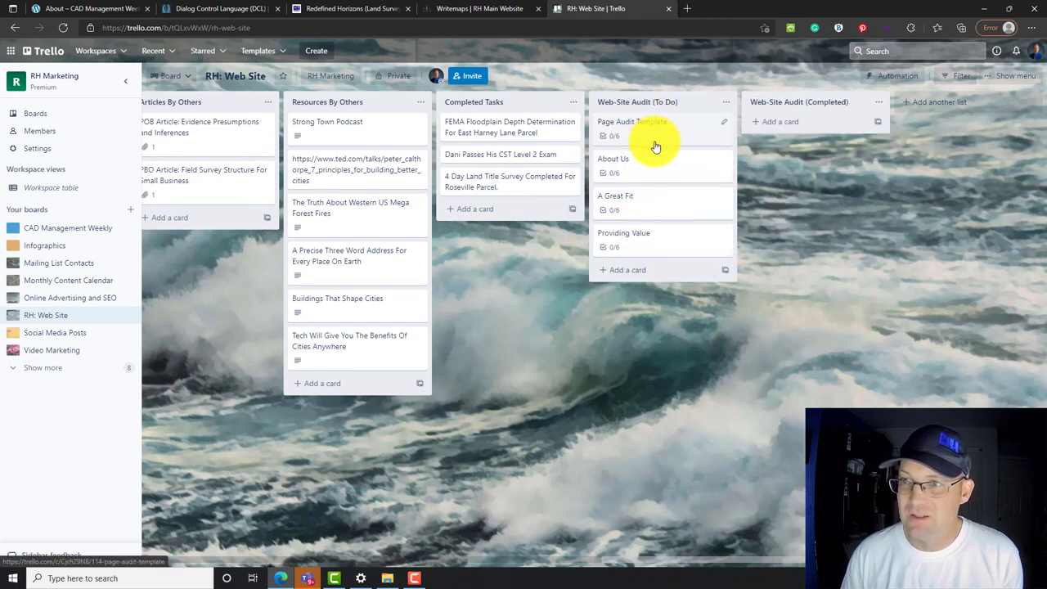
pyautogui.click(659, 168)
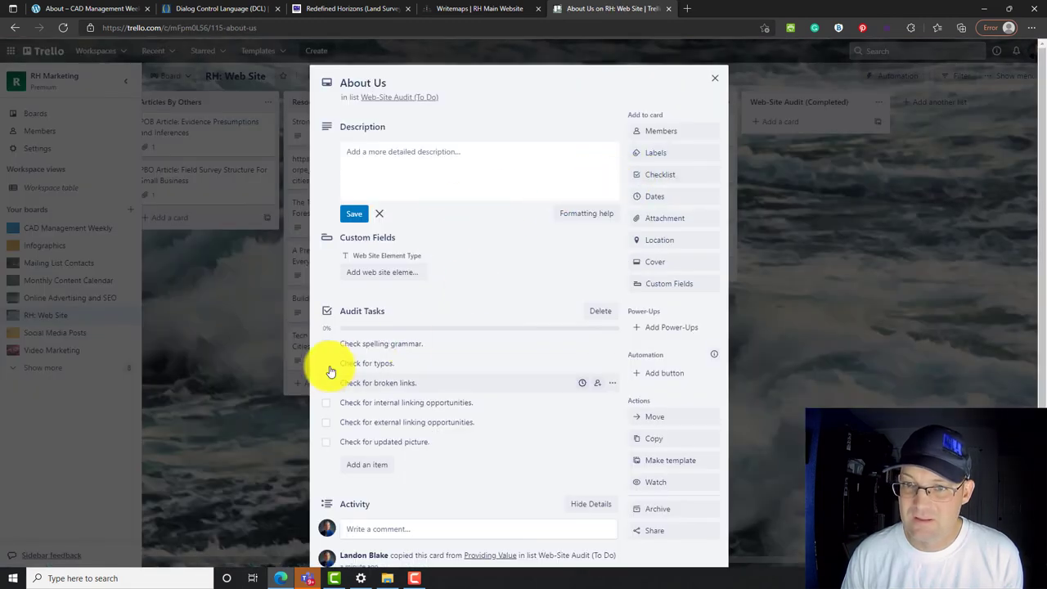
pyautogui.click(327, 345)
pyautogui.click(326, 322)
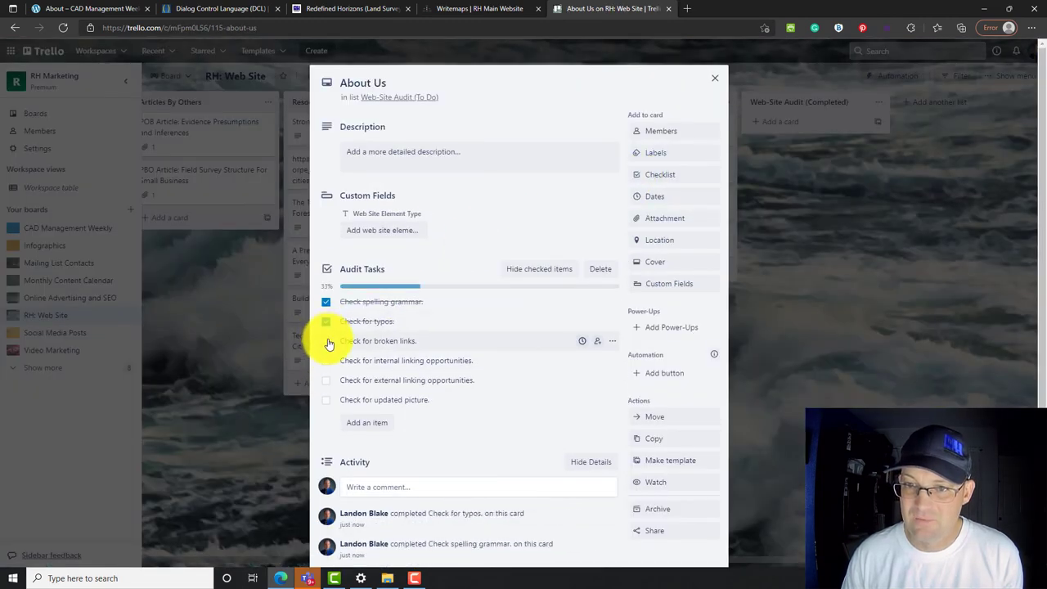
pyautogui.click(324, 322)
pyautogui.click(327, 304)
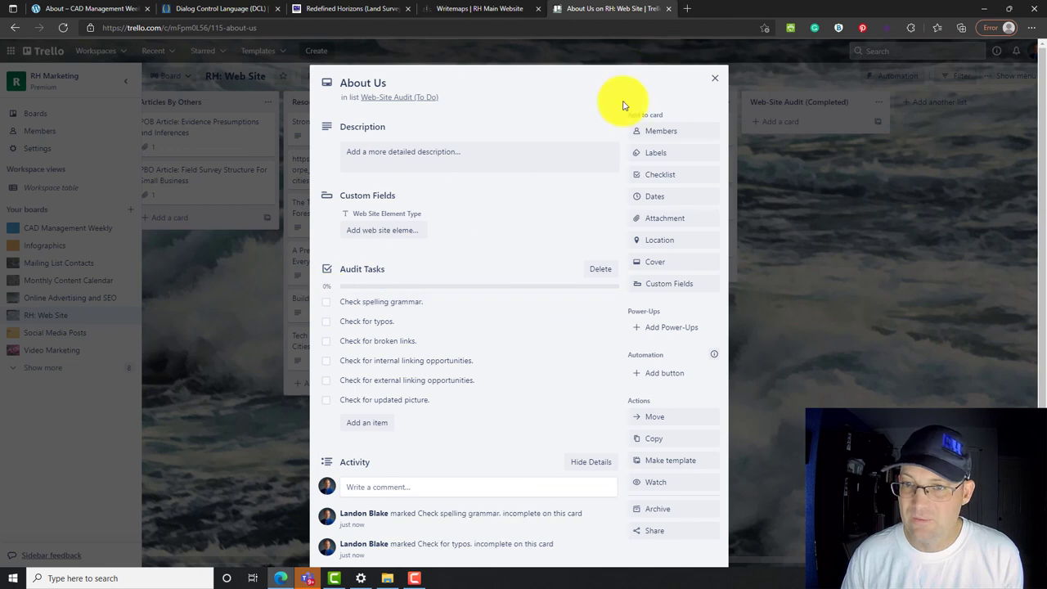
pyautogui.click(714, 79)
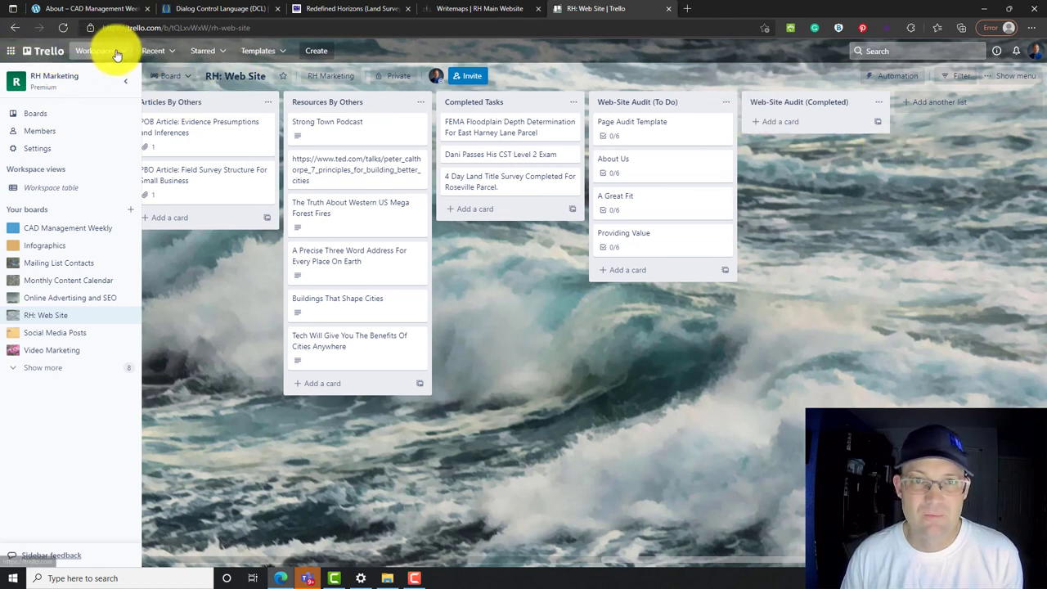
# Show the RH Main Website sitemap as a detailed list, then return to the tree view.
pyautogui.click(479, 10)
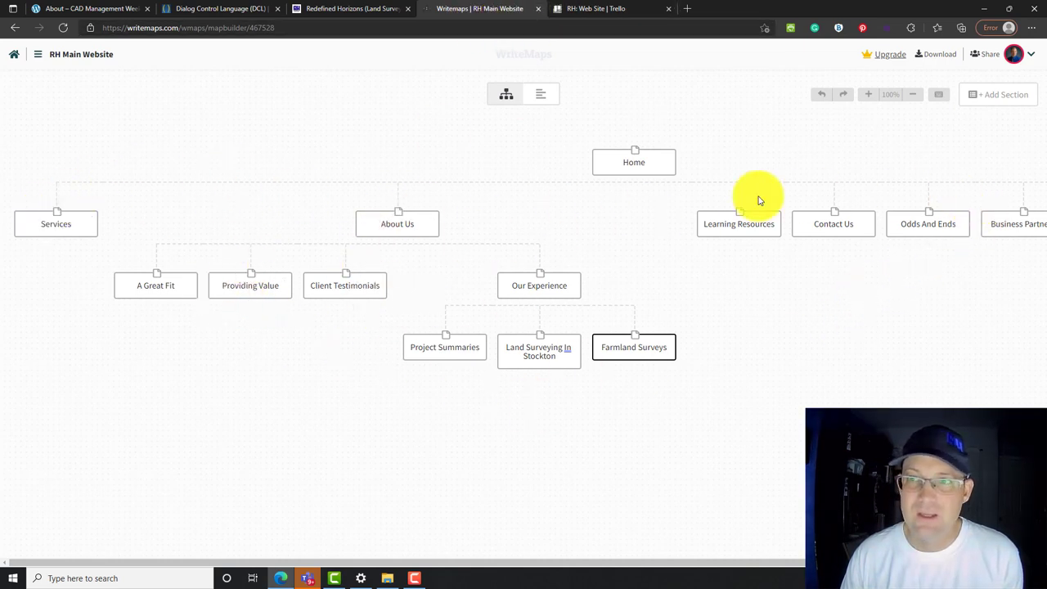
pyautogui.click(543, 94)
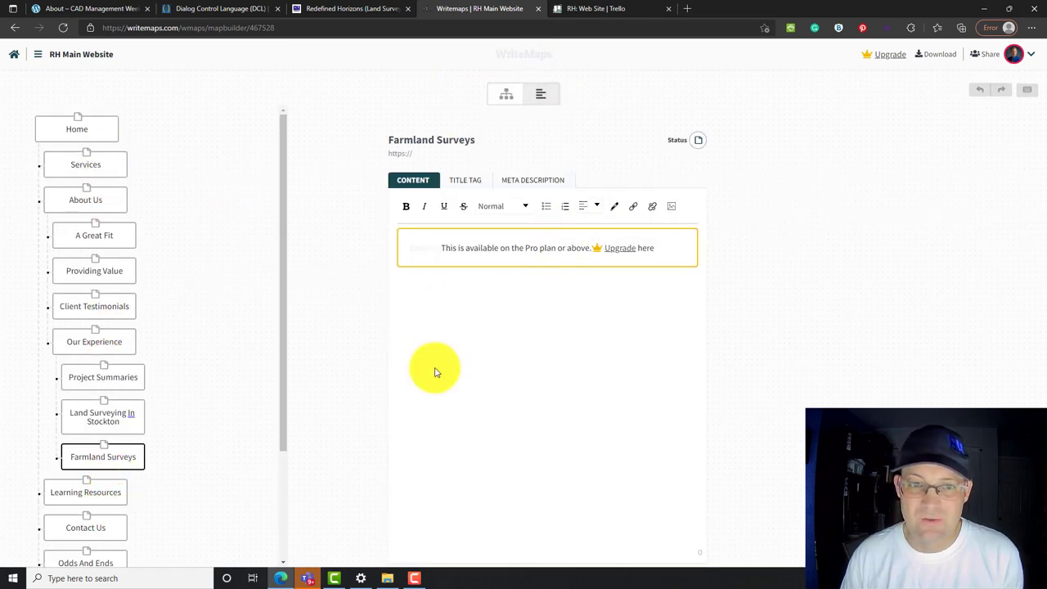
pyautogui.click(508, 97)
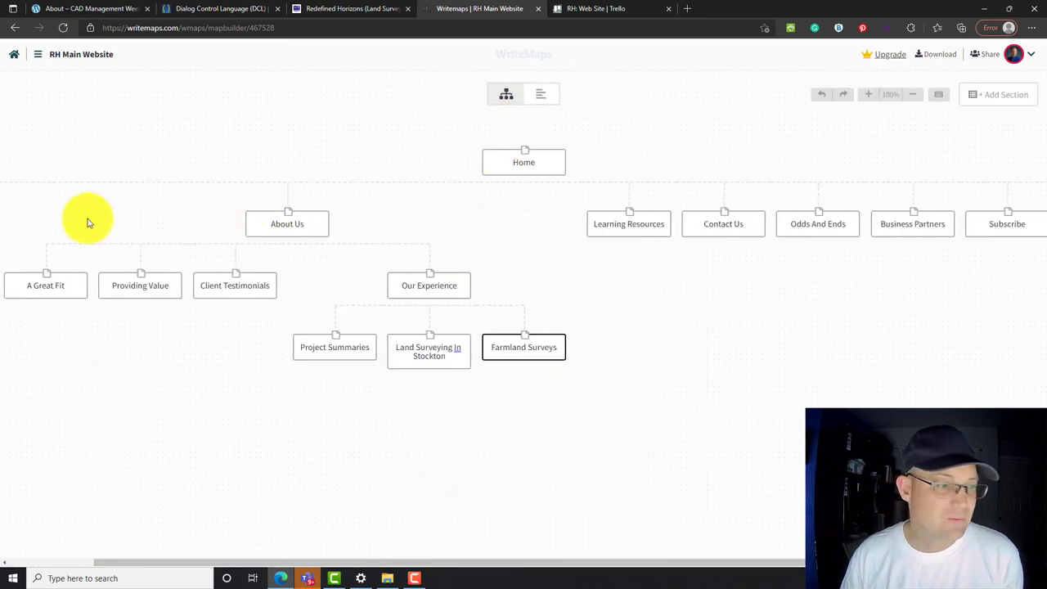
pyautogui.moveTo(46, 251)
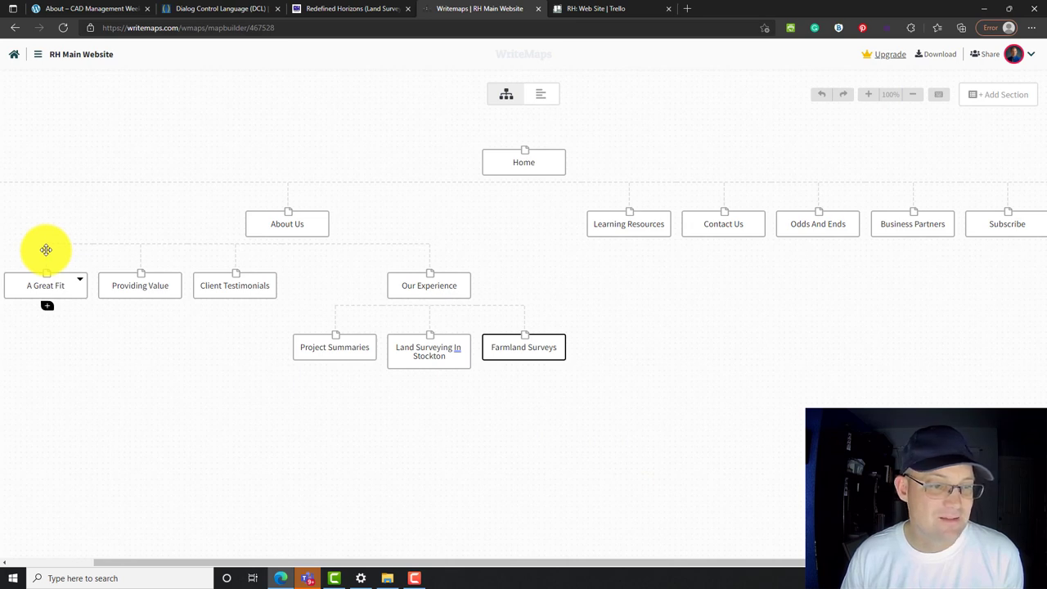